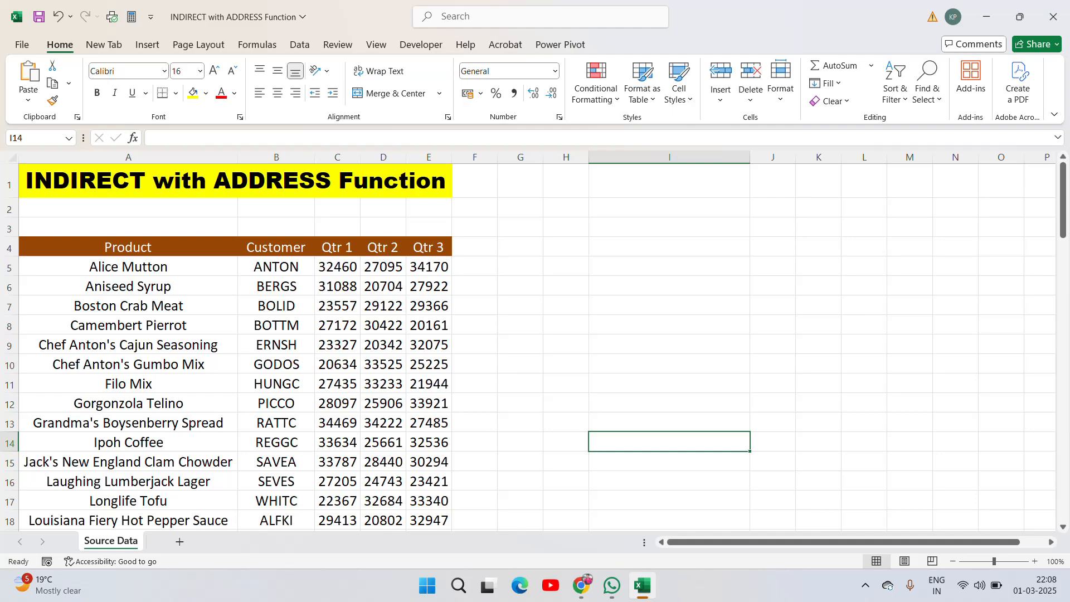
- Examine the source data table's title and column headers Product, Customer, Qtr 1, Qtr 2 and Qtr 3
click(88, 247)
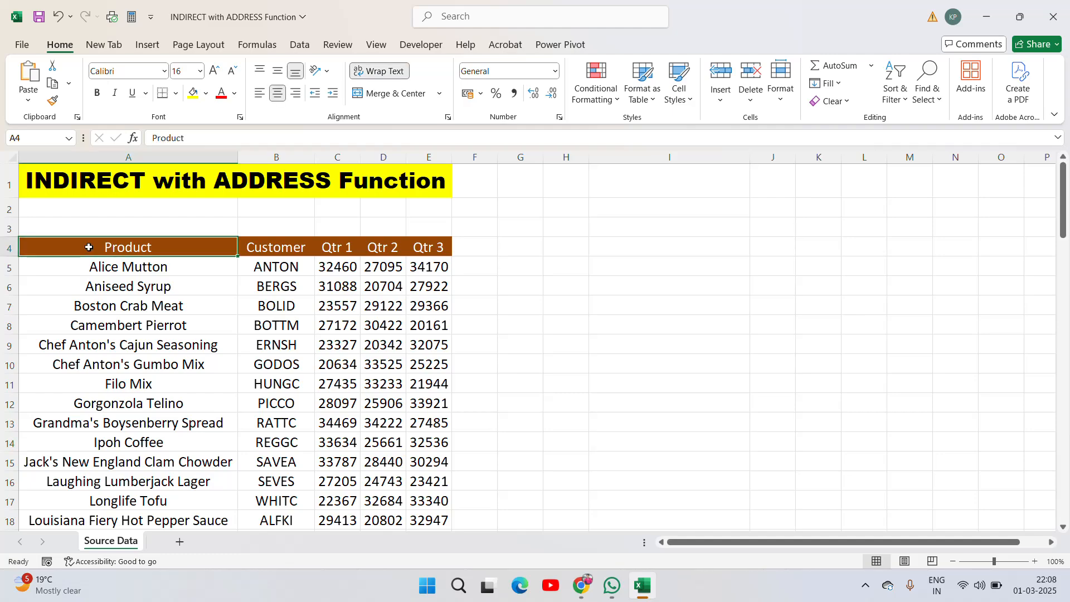
click(121, 273)
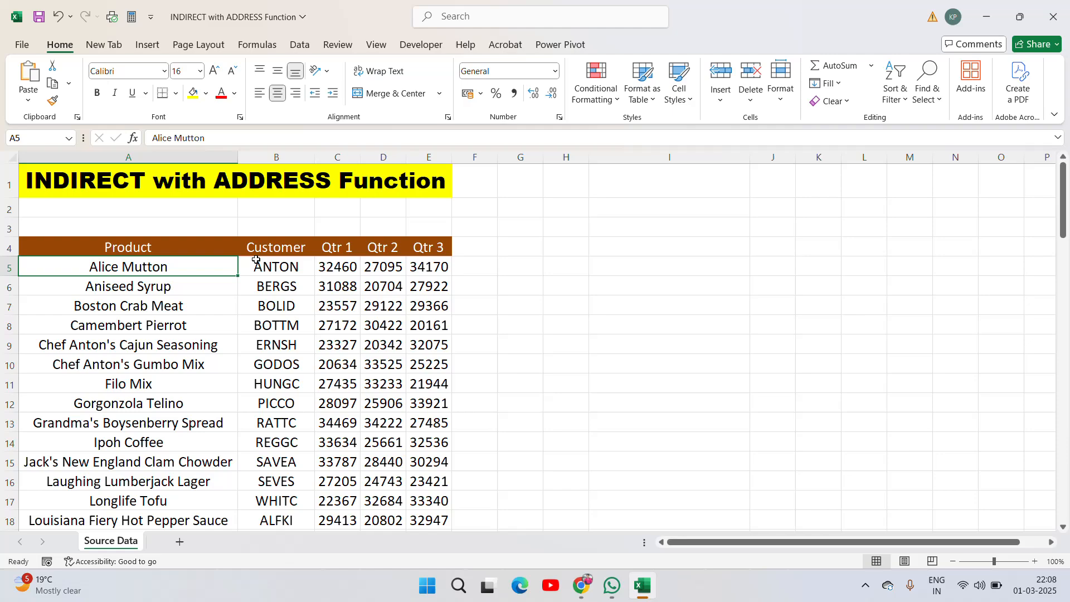
click(301, 251)
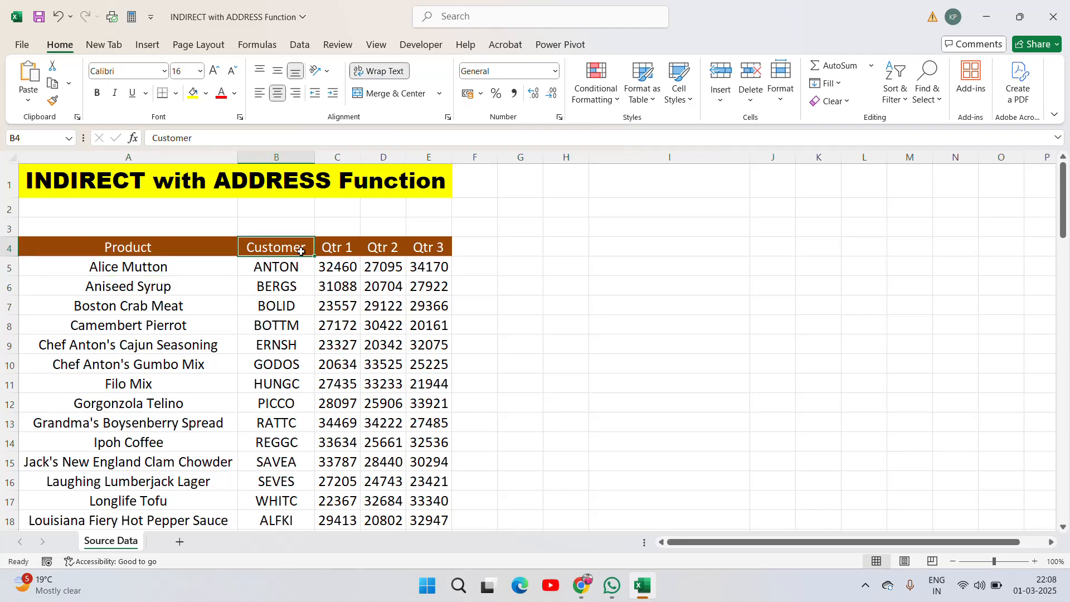
click(330, 251)
click(429, 253)
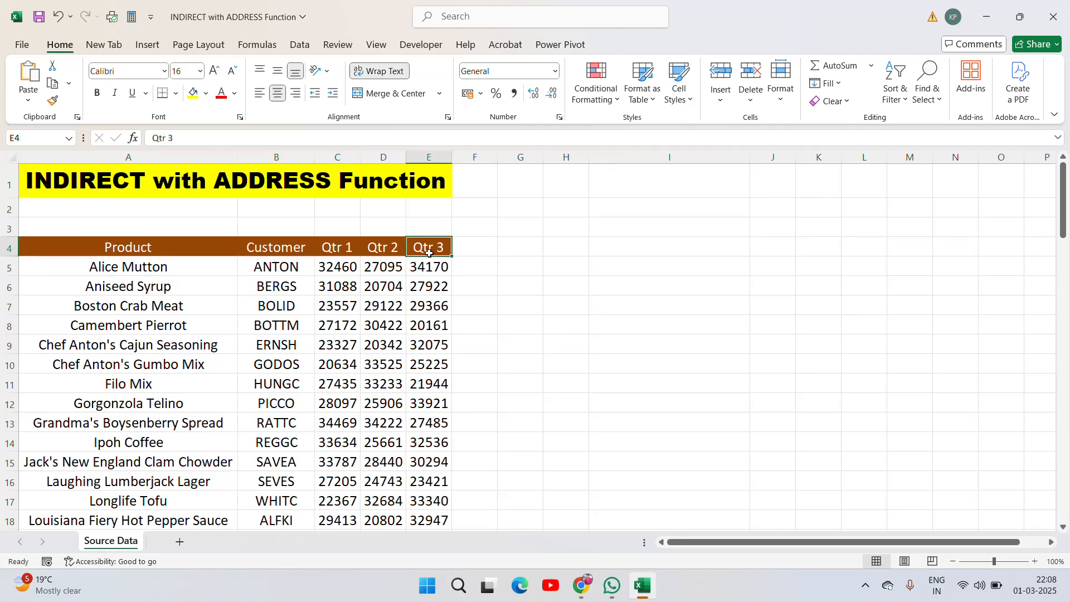
click(210, 186)
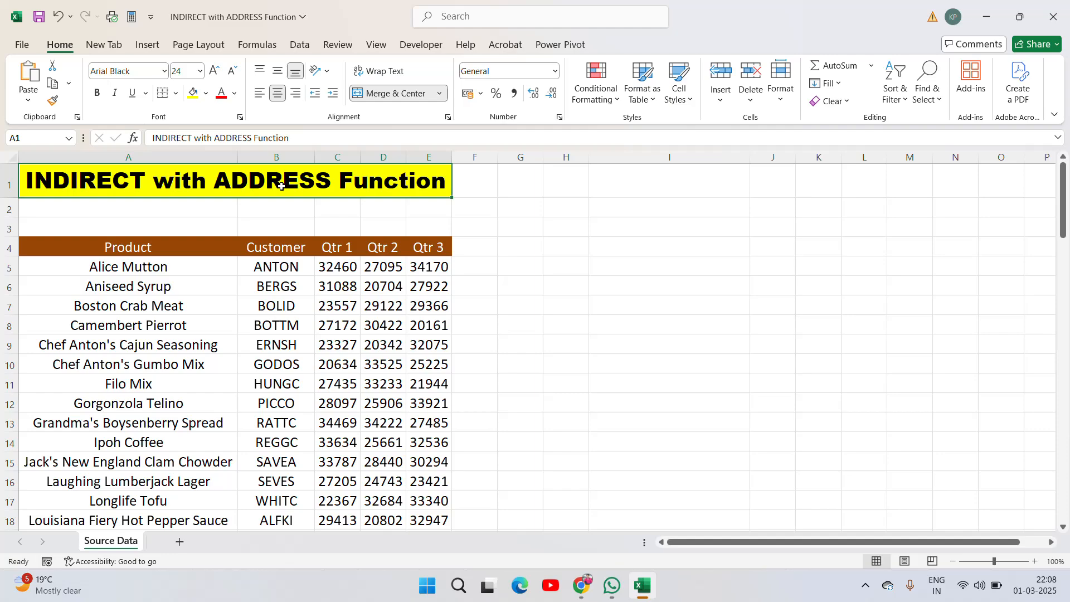
click(103, 248)
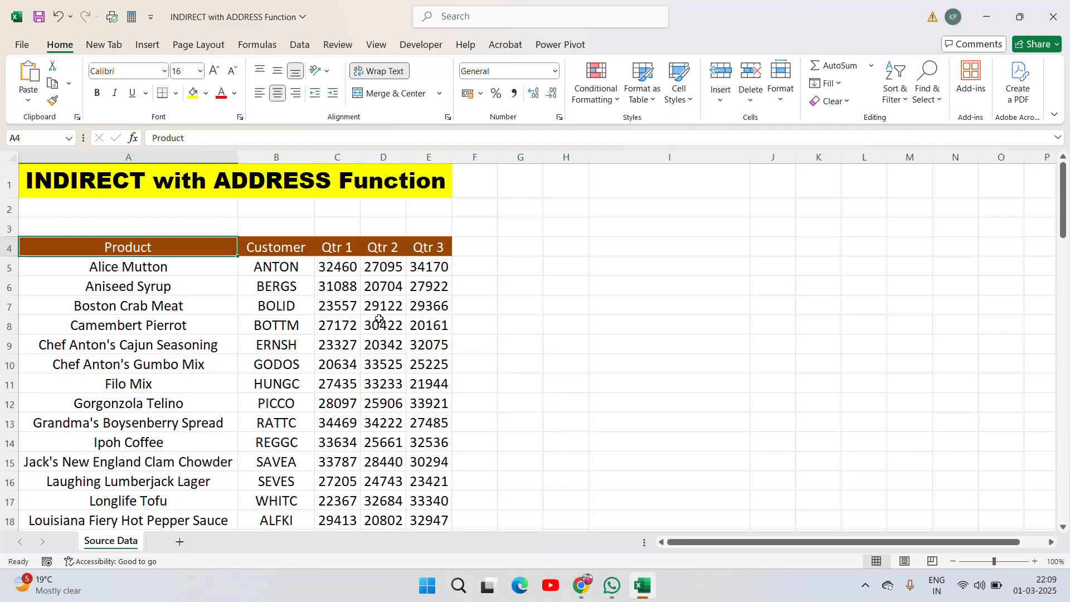
- Highlight the Gorgonzola Telino row A12:E12 with yellow fill and bold text
click(116, 404)
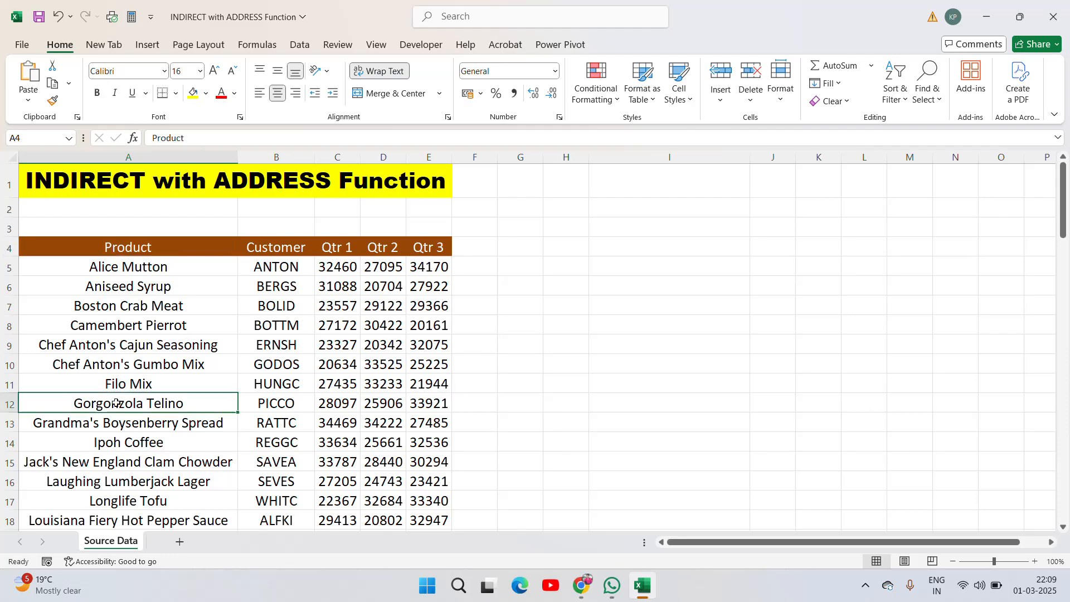
key(Right)
key(Left)
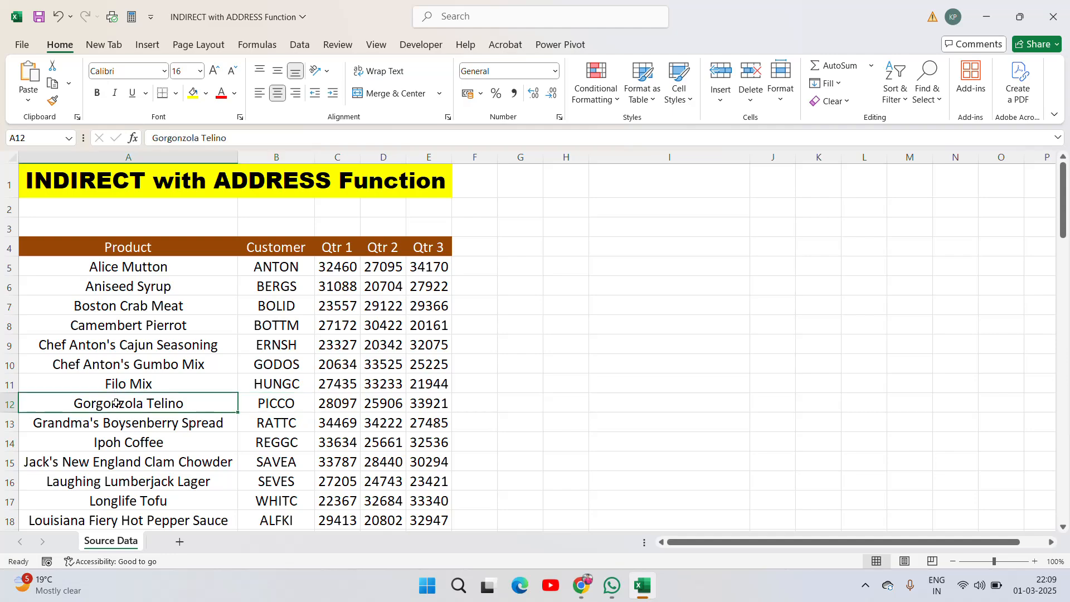
key(shift+Right)
key(shift+Right)
key(shift+Right)
key(shift+Right)
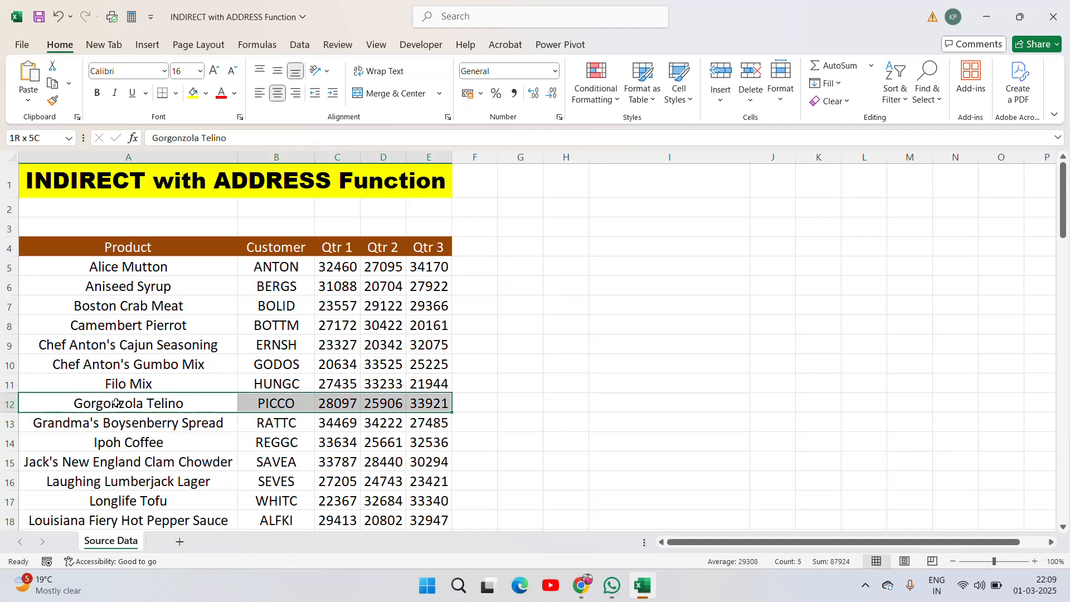
click(206, 95)
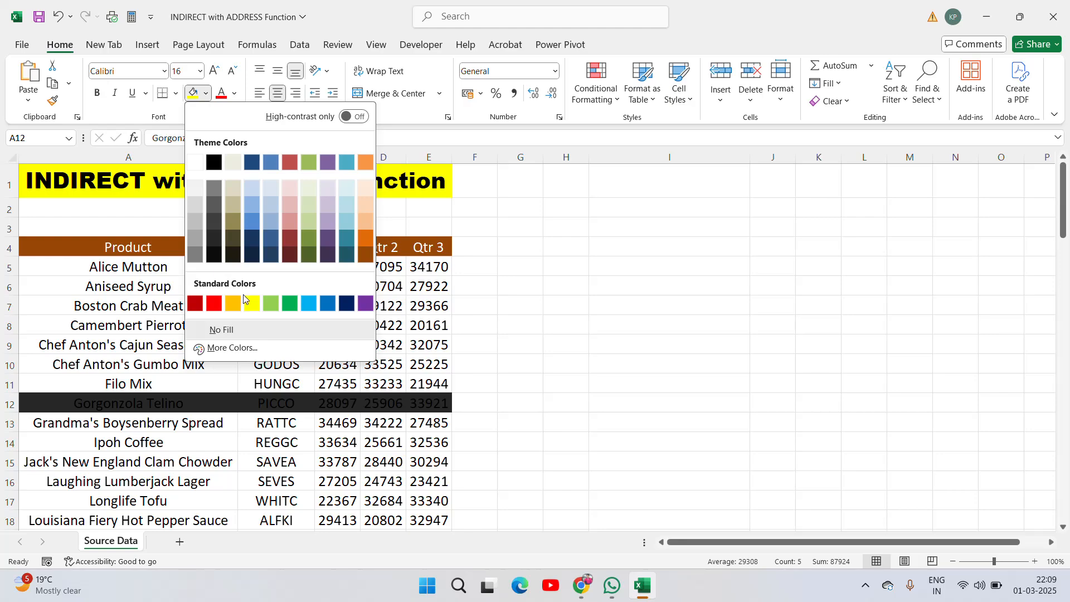
click(245, 307)
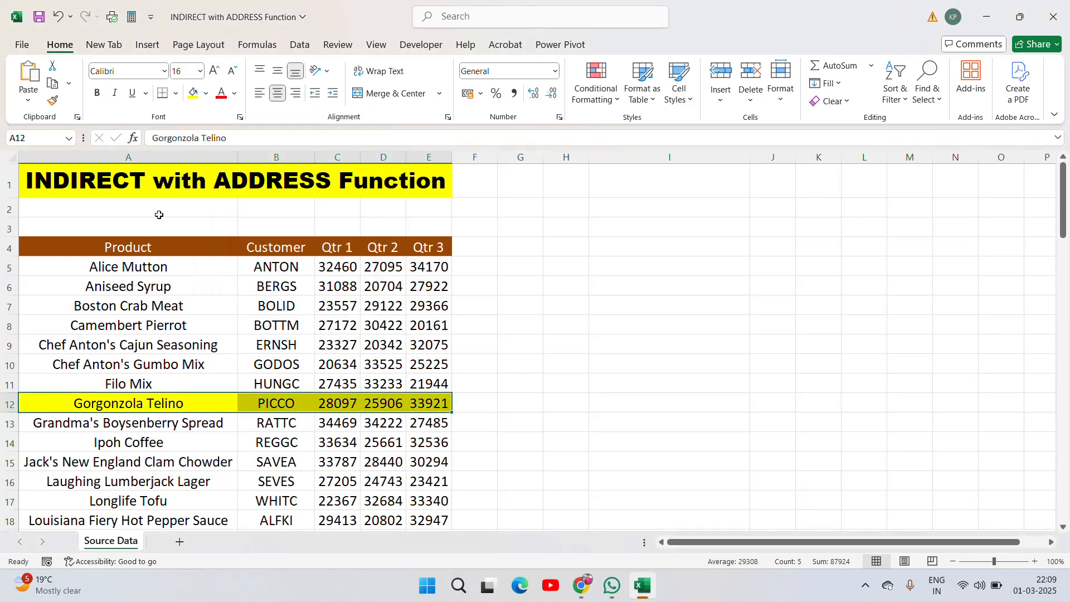
click(100, 95)
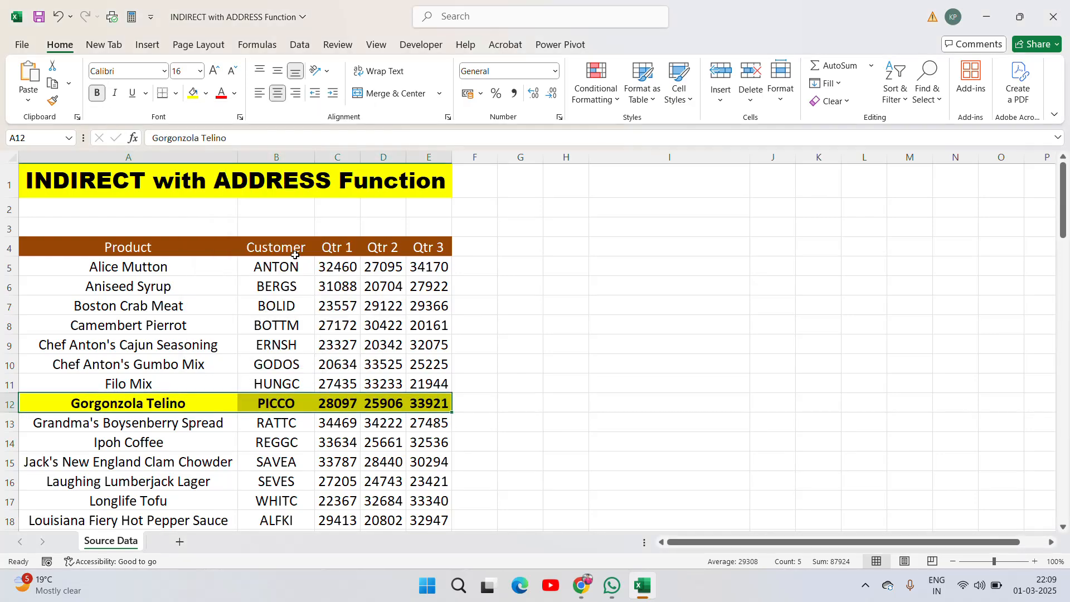
click(187, 409)
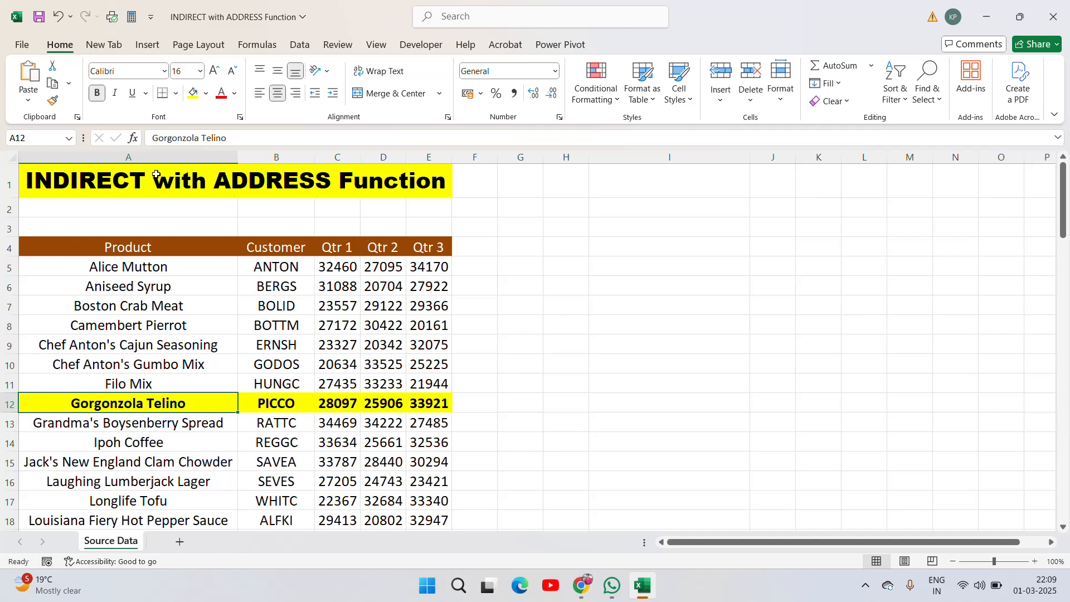
- Enter 12 in cell I4 as the row number
click(525, 178)
key(Left)
key(Left)
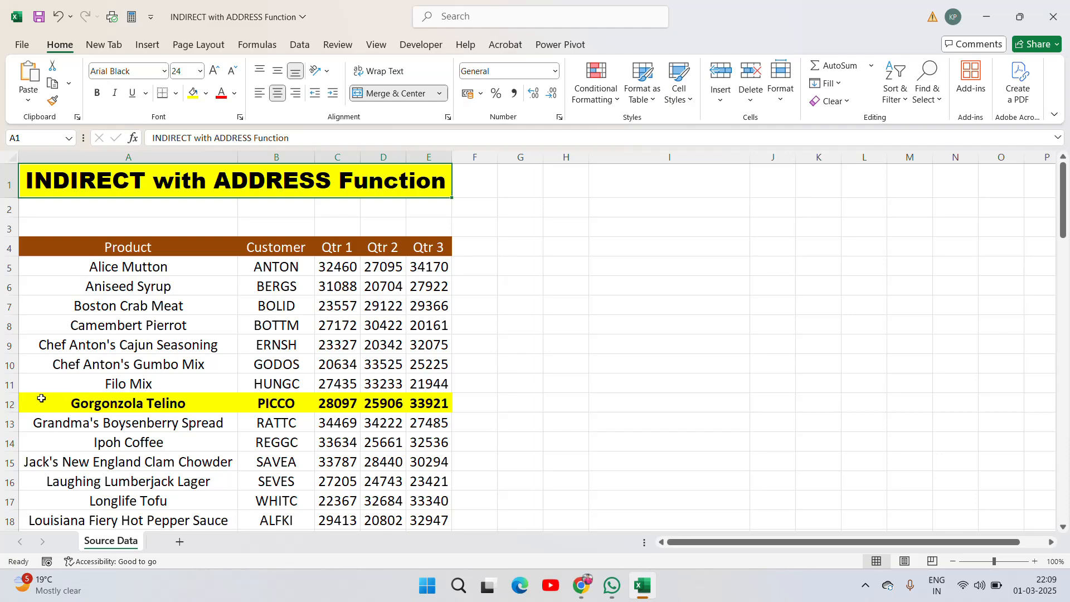
click(659, 246)
key(Left)
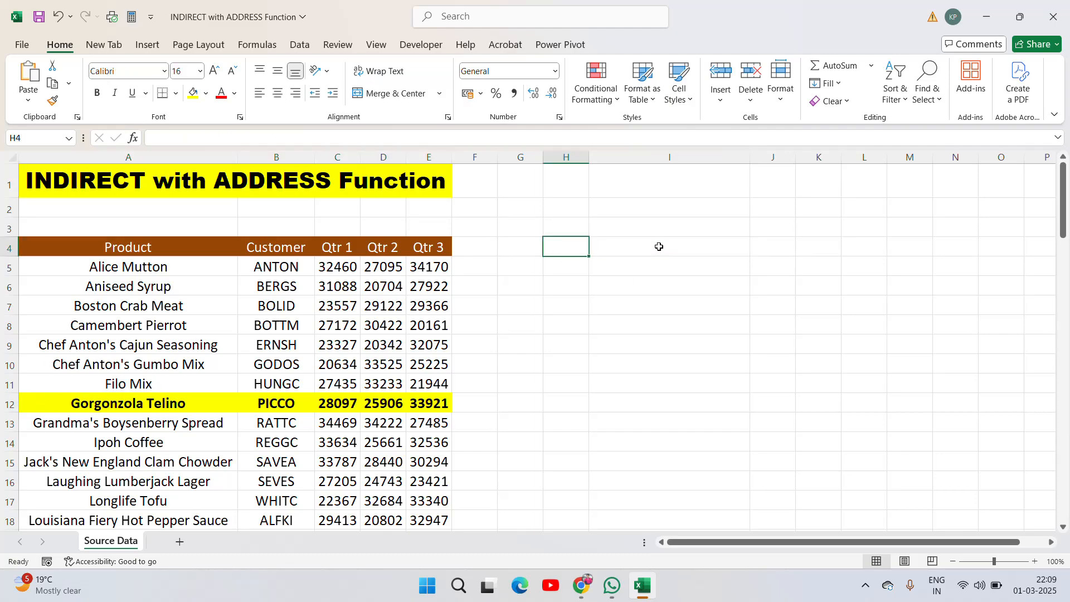
key(Right)
text(112)
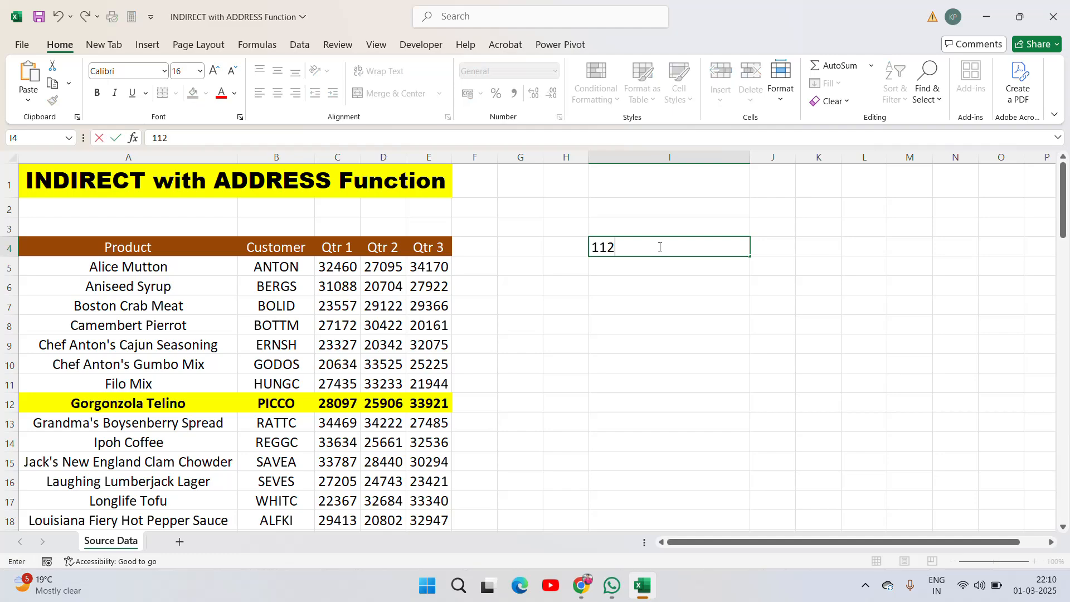
key(Escape)
text(12)
key(Return)
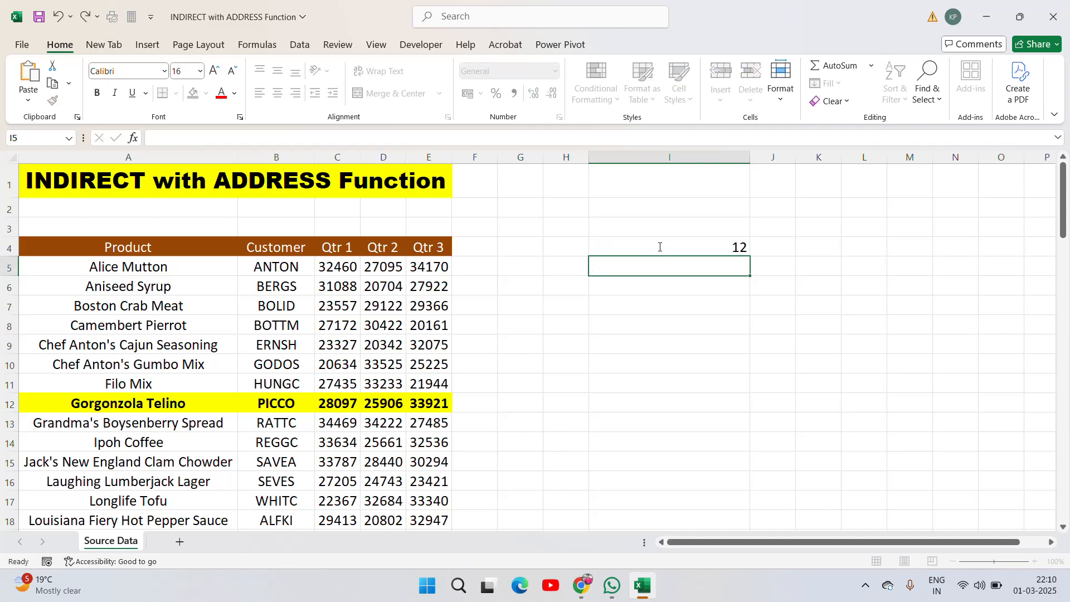
- Enter the label ROW in cell I3 above the row number
key(Up)
key(Up)
text(ROW)
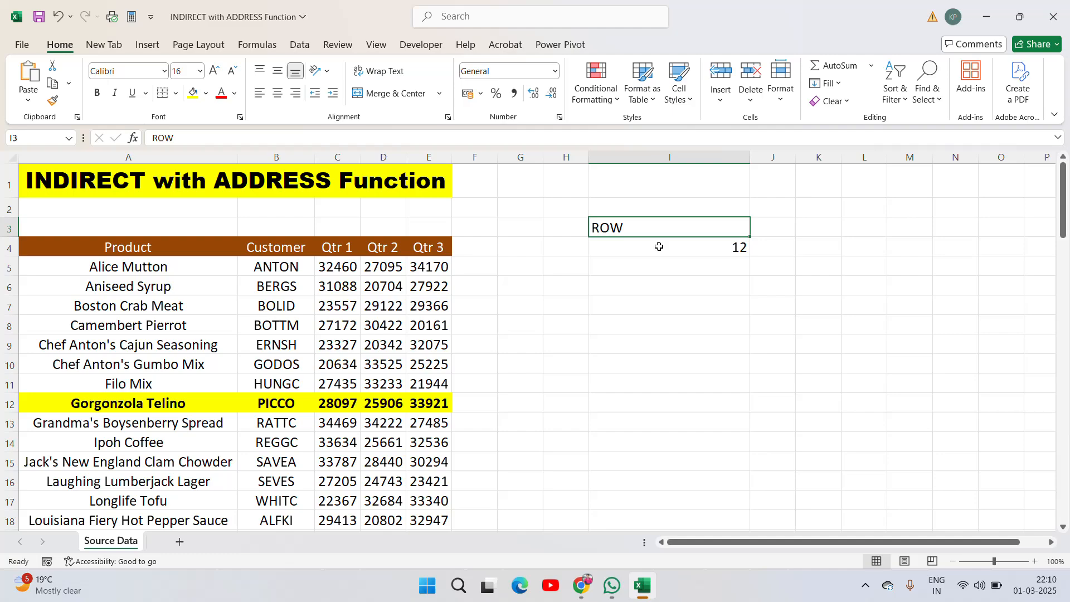
shift+click(658, 247)
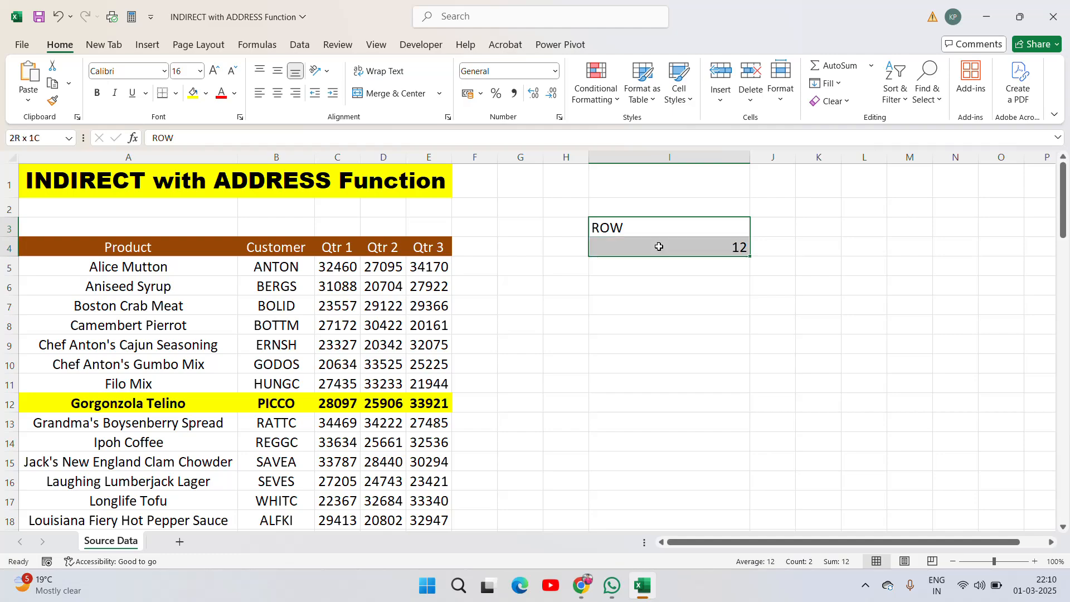
- Center-align I3:I4 and make the ROW label bold
click(278, 93)
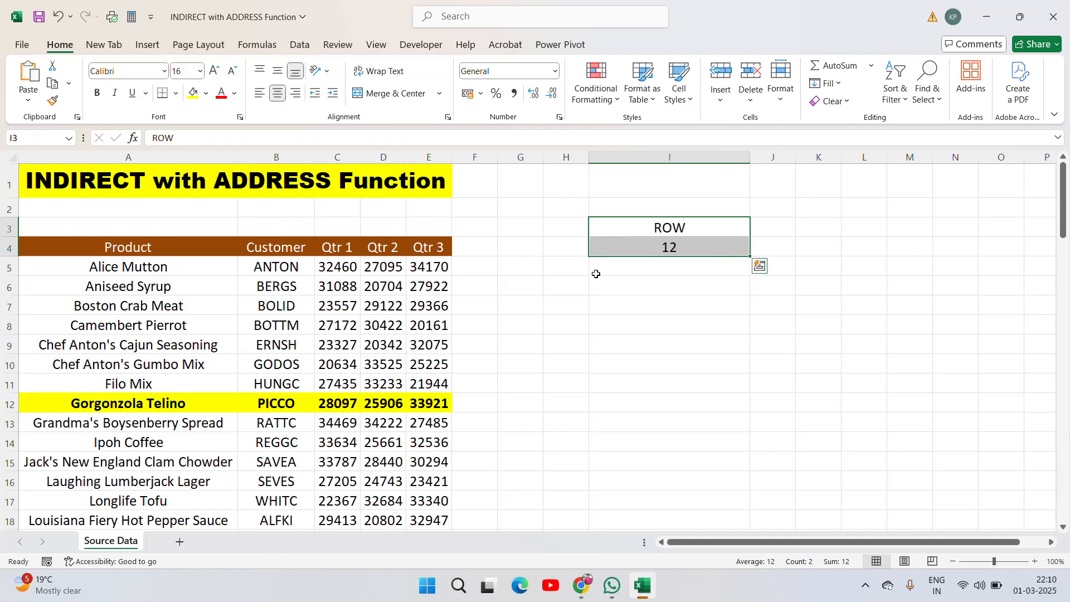
click(673, 227)
key(ctrl+b)
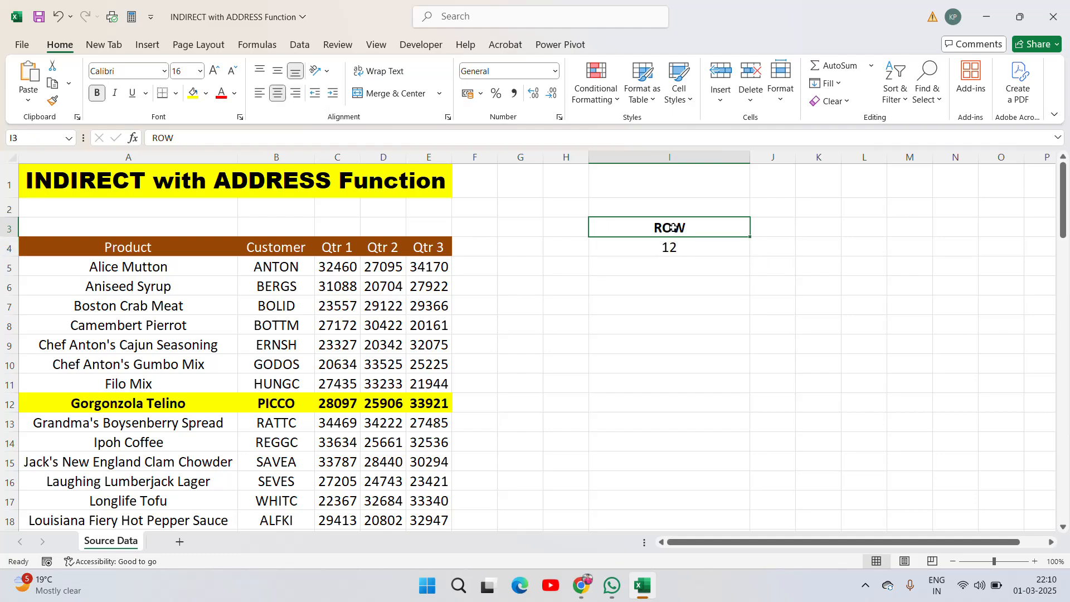
- Copy the ROW label cell into J3 and change its text to COL
key(Right)
key(Left)
key(ctrl+c)
key(Right)
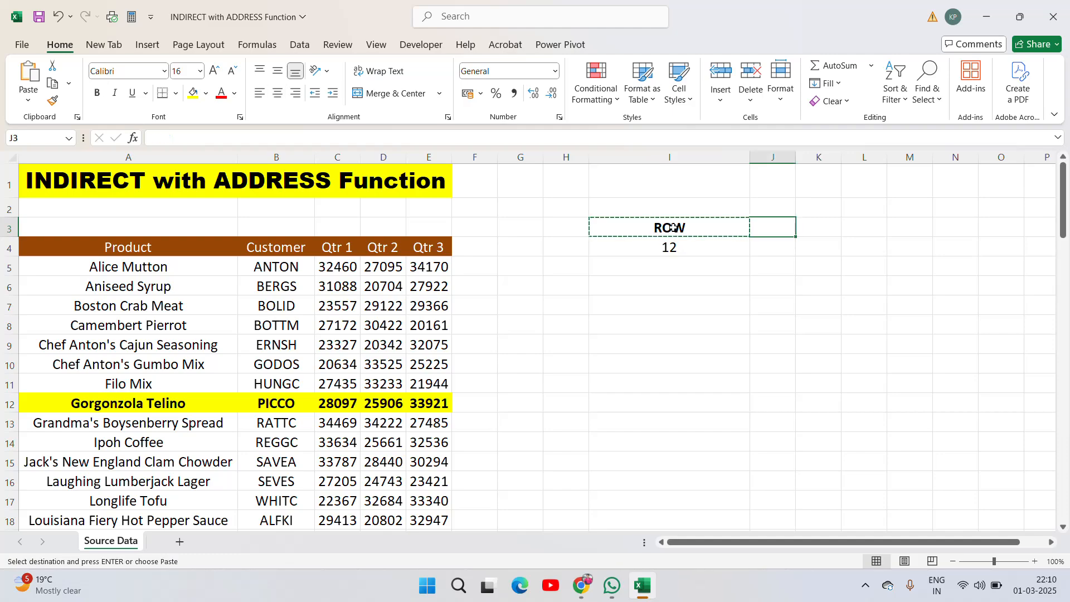
key(ctrl+v)
text(COL)
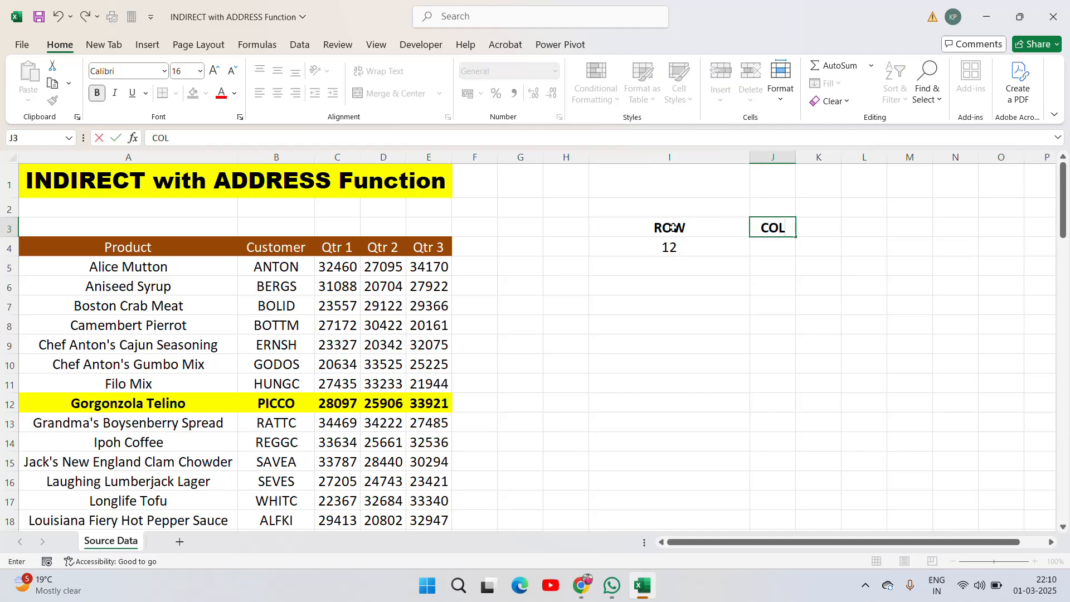
key(Return)
- Enter 2 in J4 as the column number for the Customer column and center-align it
key(Up)
key(Left)
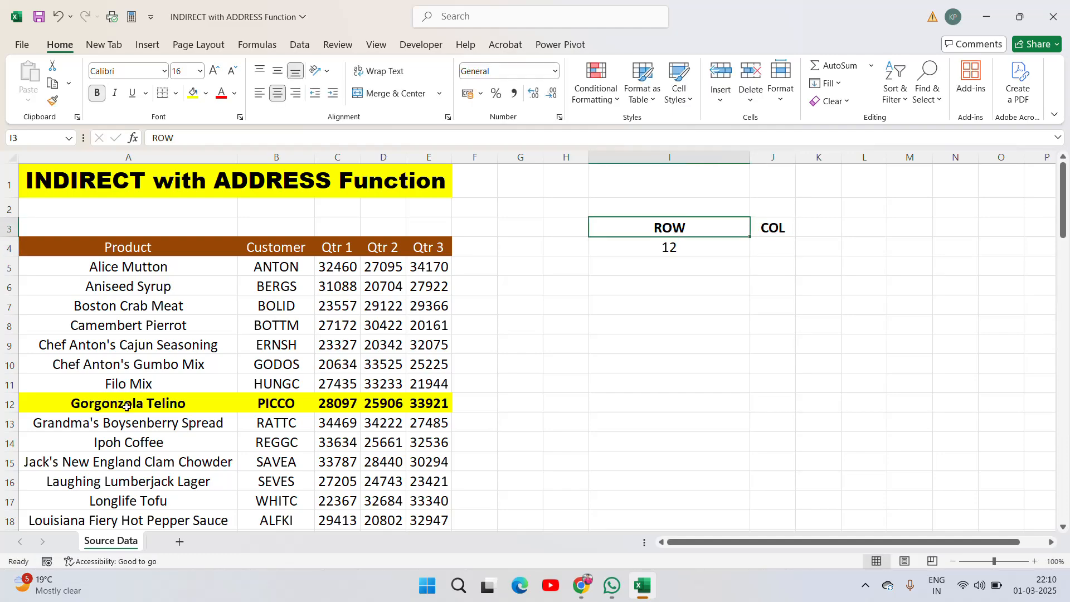
click(76, 411)
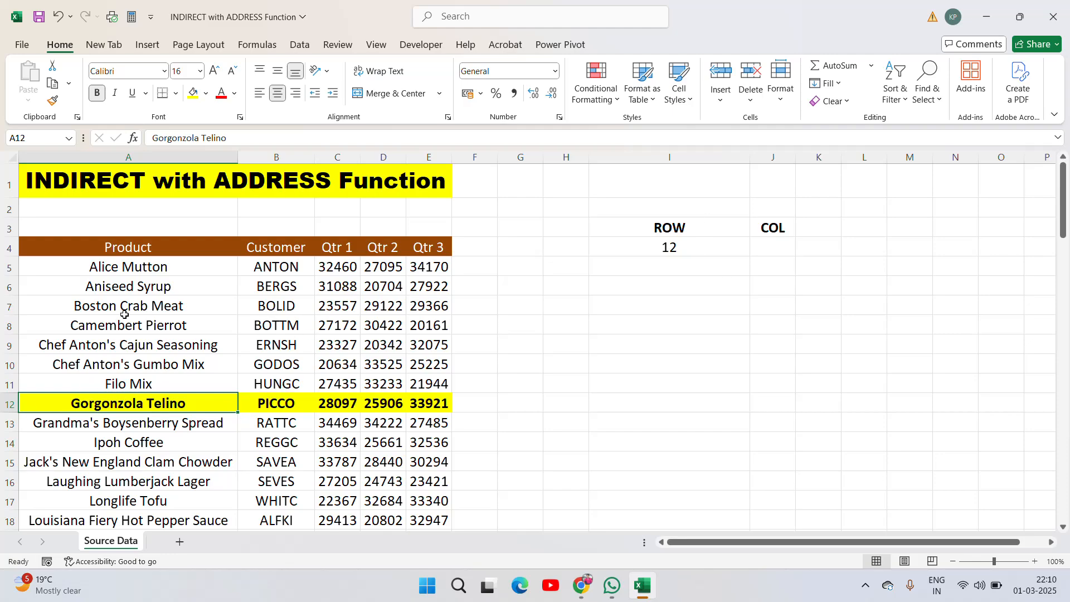
click(291, 405)
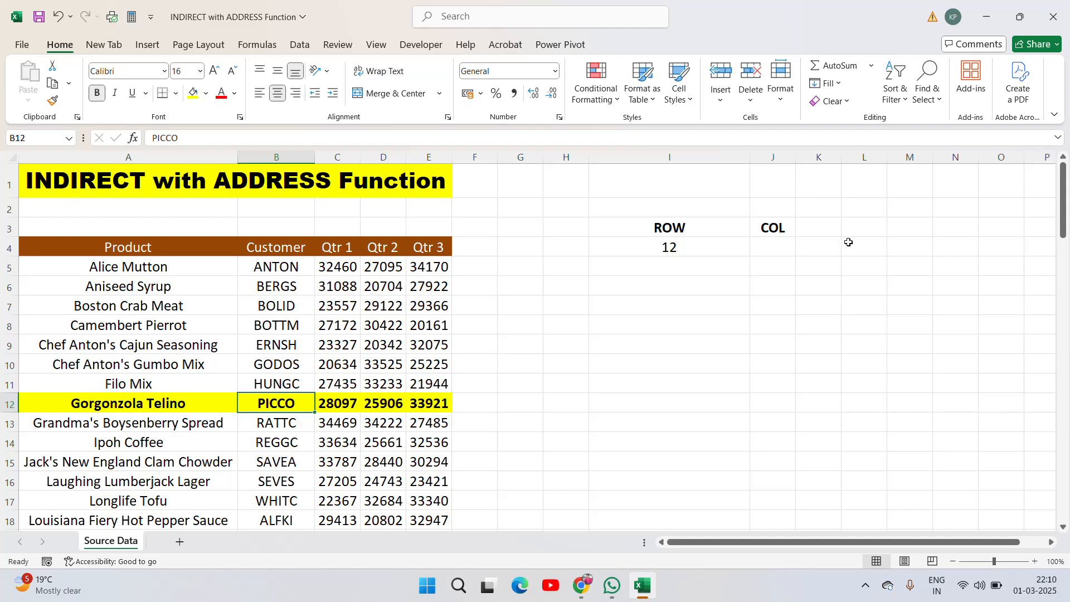
click(781, 241)
text(2)
key(Return)
click(783, 243)
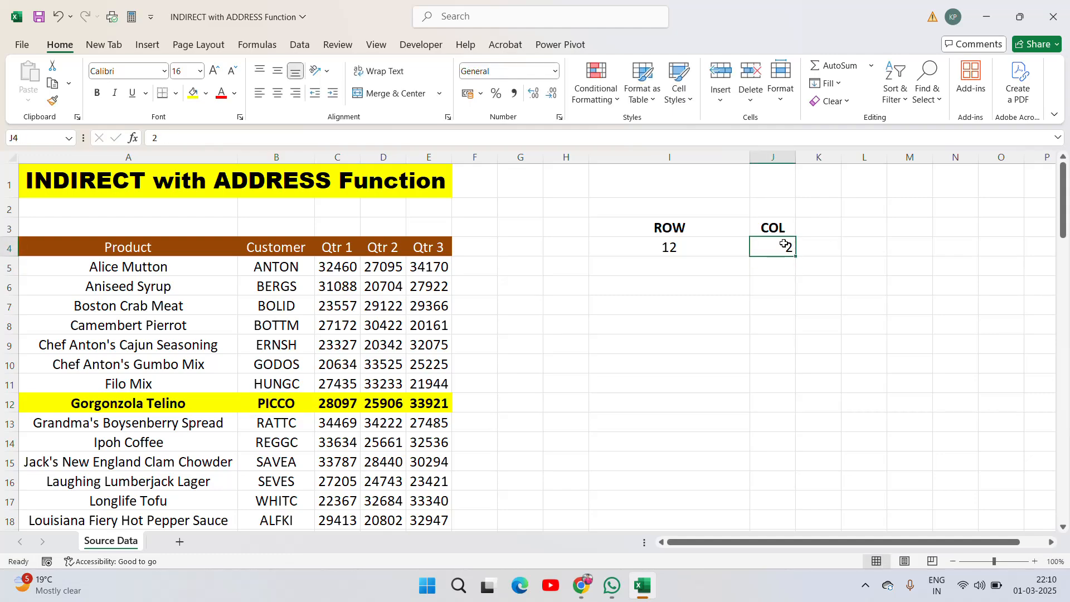
click(278, 93)
- Fill the PICCO cell B12 with light gray
click(279, 400)
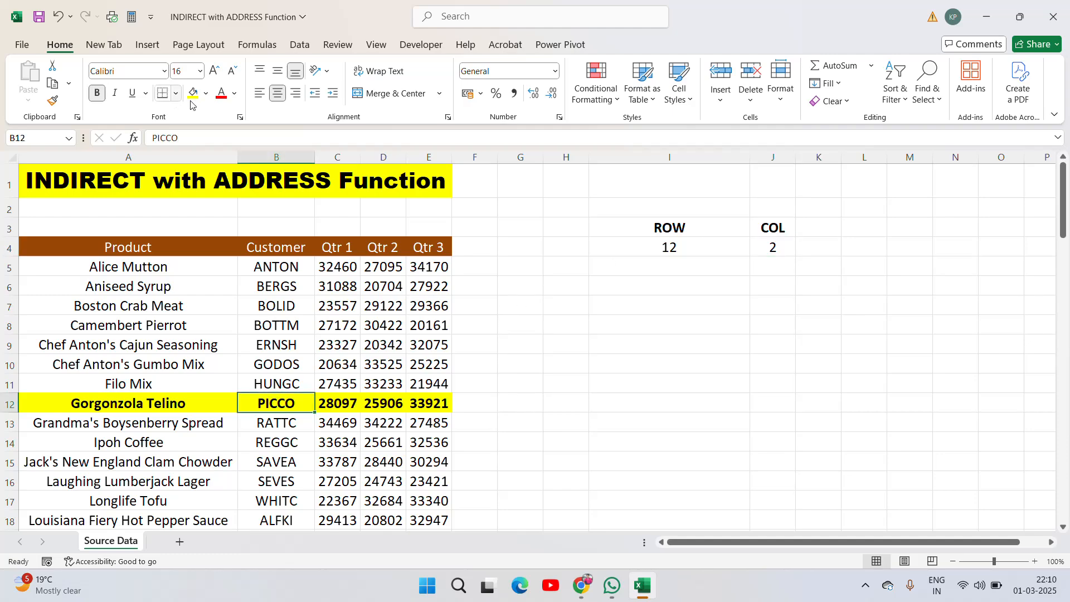
click(206, 95)
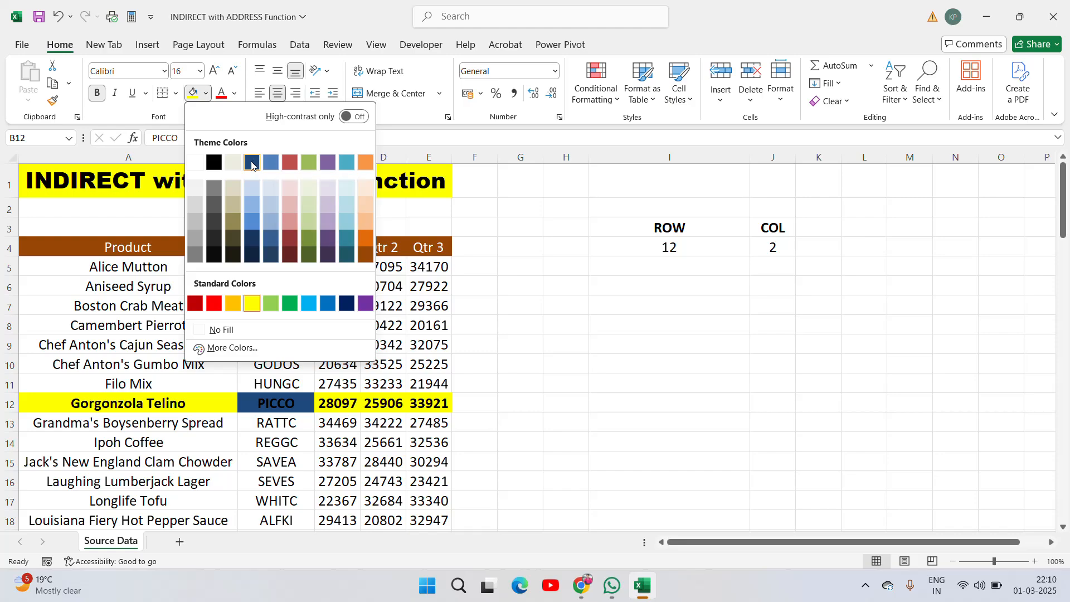
click(228, 167)
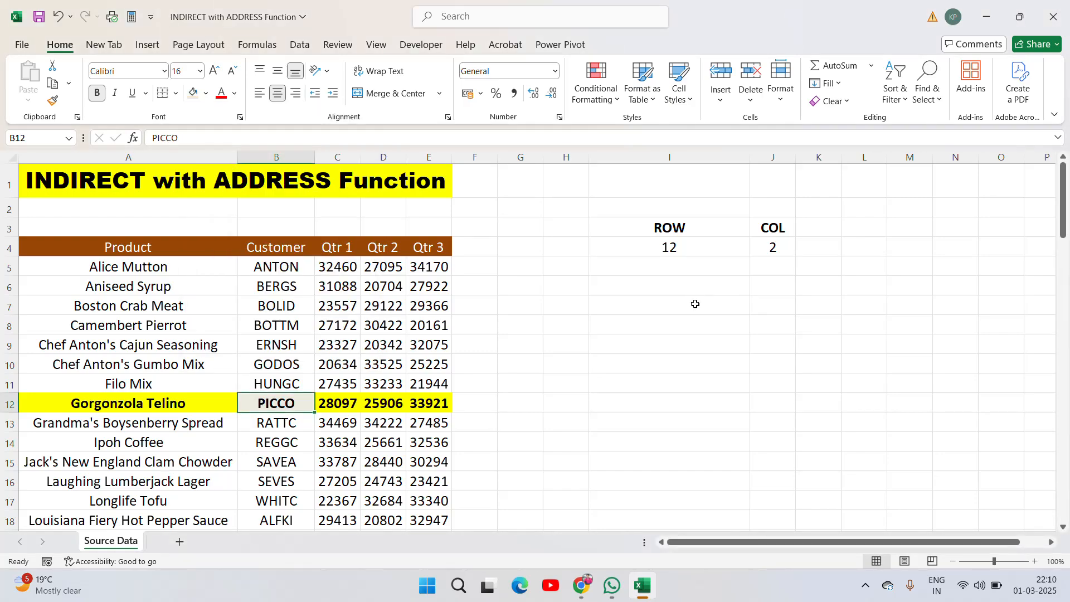
- Copy the Customer header cell B4 and paste it into cell K3
click(694, 303)
key(Up)
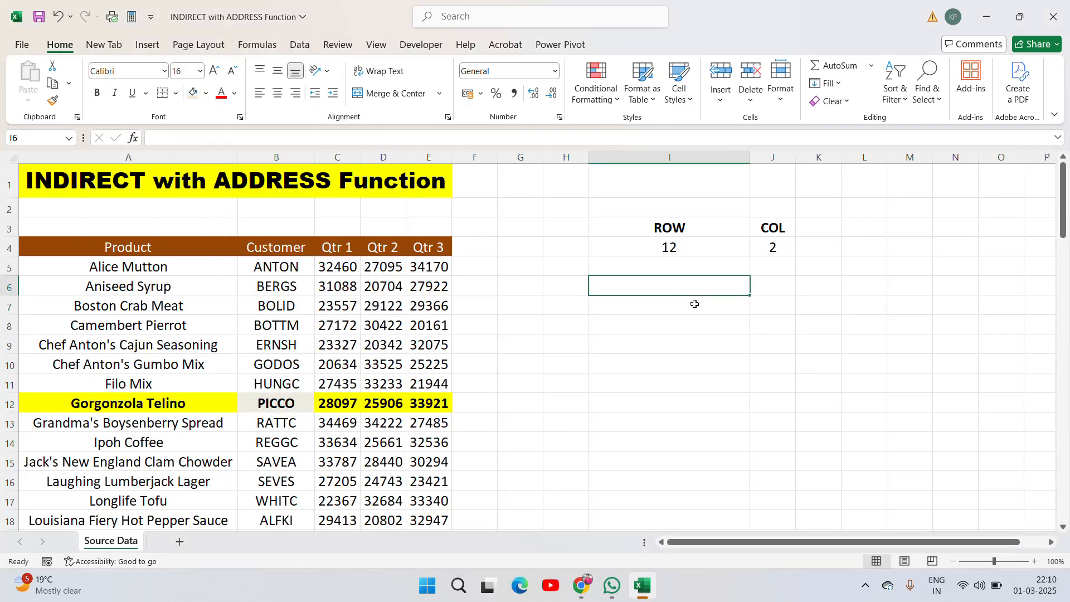
key(Up)
key(Up)
key(Up)
key(Right)
key(Right)
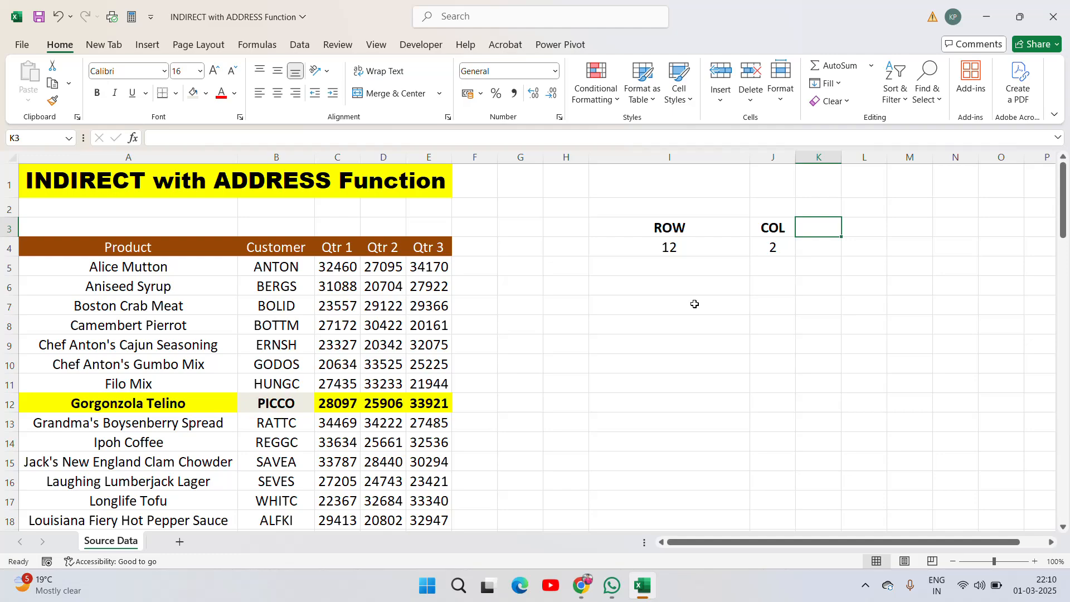
key(Left)
key(Left)
key(Left)
key(Left)
key(Left)
key(Left)
key(Left)
key(Left)
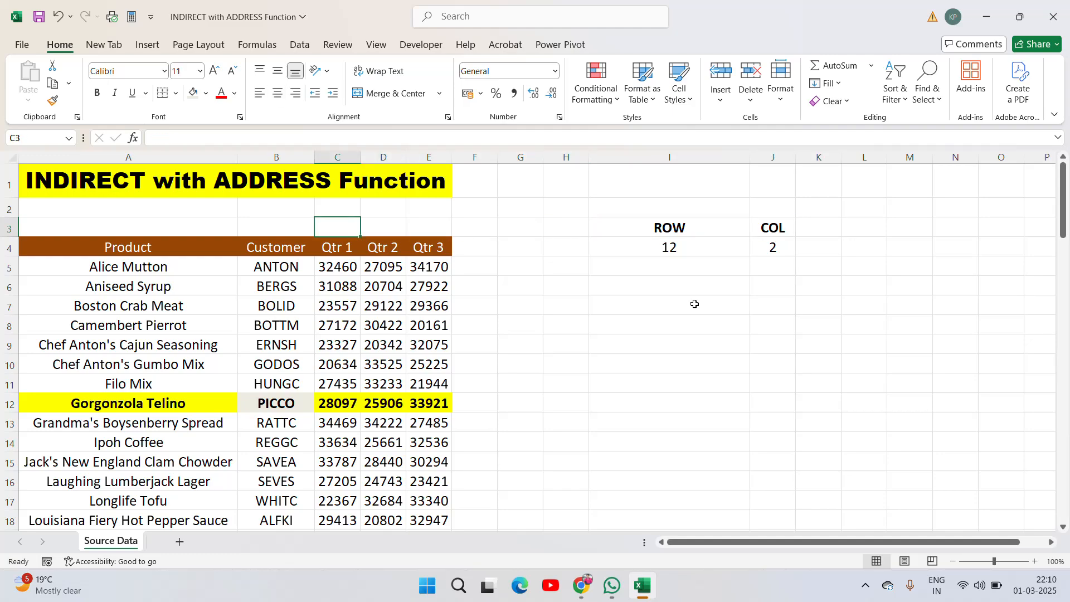
key(Down)
key(Left)
key(ctrl+c)
key(Right)
key(Right)
key(Right)
key(Right)
key(Right)
key(Right)
key(Right)
key(Right)
key(Right)
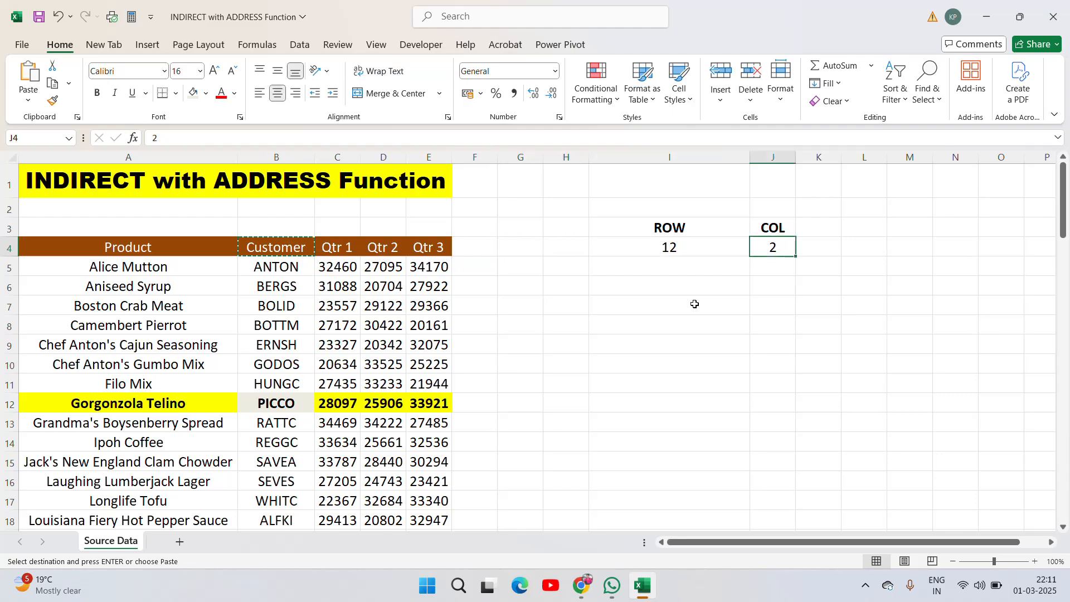
key(Up)
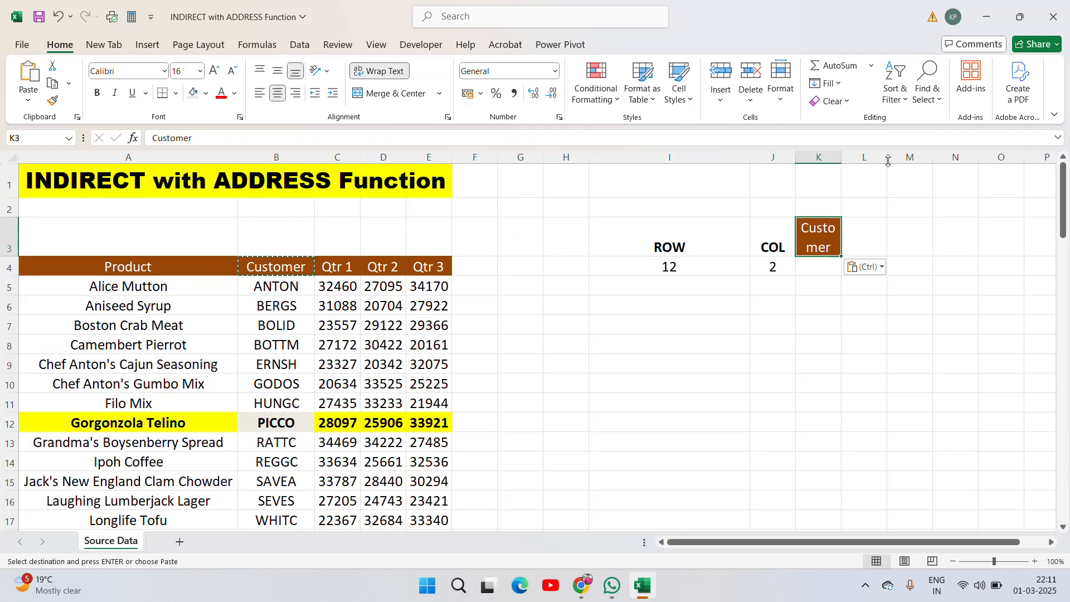
- Widen column K to fit the Customer header, reduce row 3's height, and leave copy mode
drag(841, 157, 920, 150)
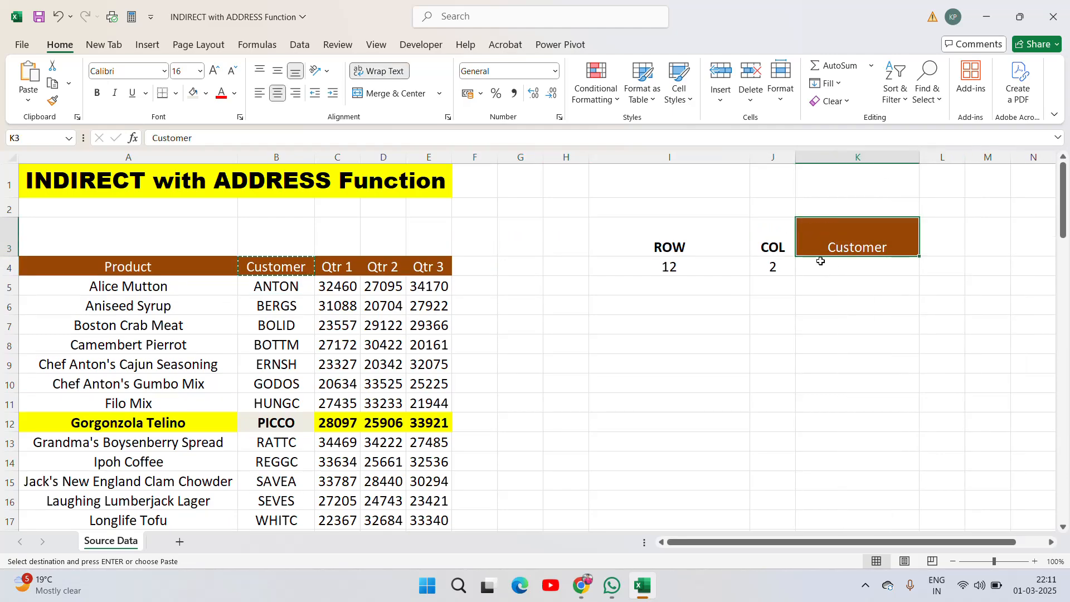
drag(8, 255, 8, 237)
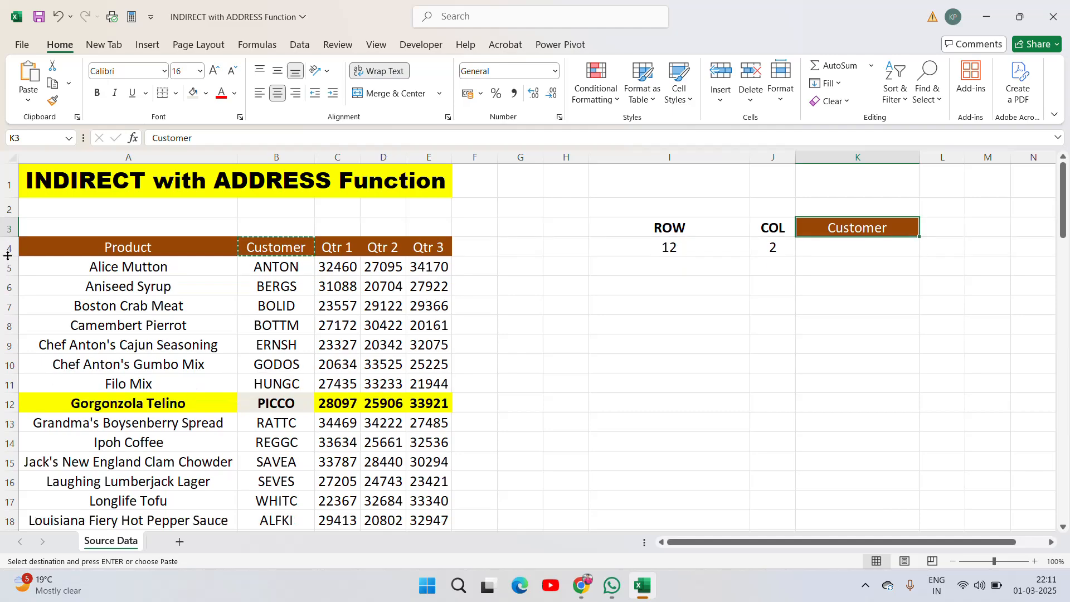
key(Escape)
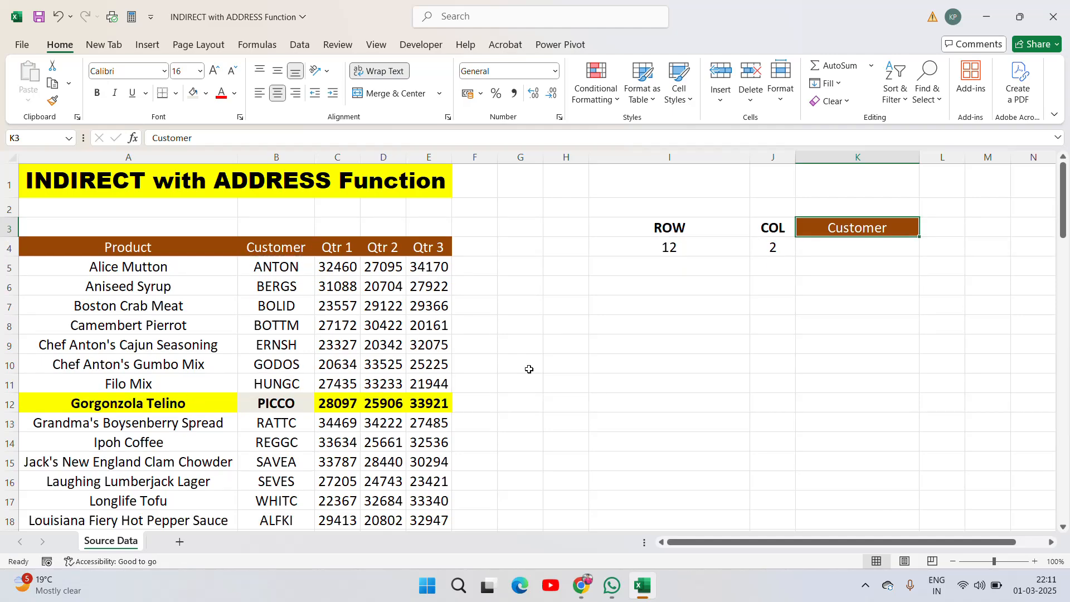
- Enter =INDIRECT(ADDRESS(I4,J4)) in K4 beneath the Customer header and center-align the result
click(670, 233)
key(Down)
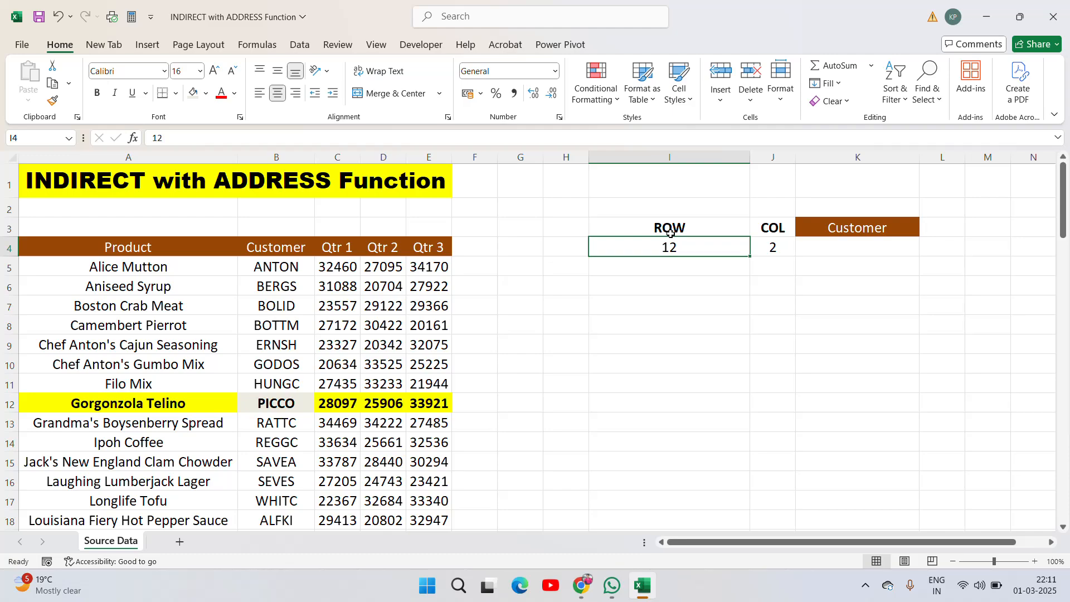
key(Right)
key(Right)
key(Left)
key(Left)
key(Left)
key(Left)
key(Left)
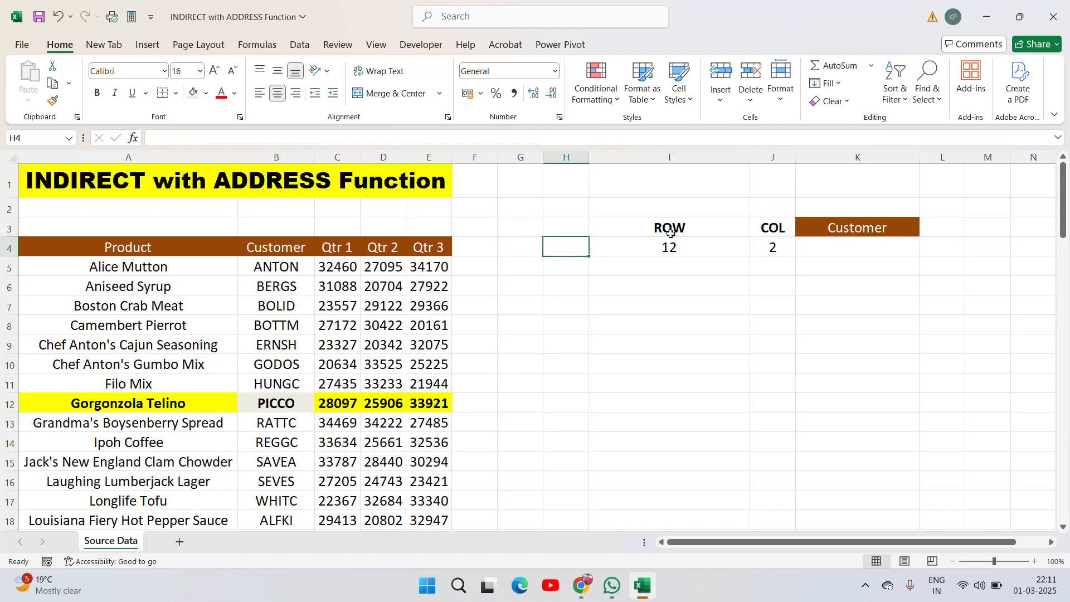
key(Right)
key(Right)
key(Right)
key(Right)
key(Right)
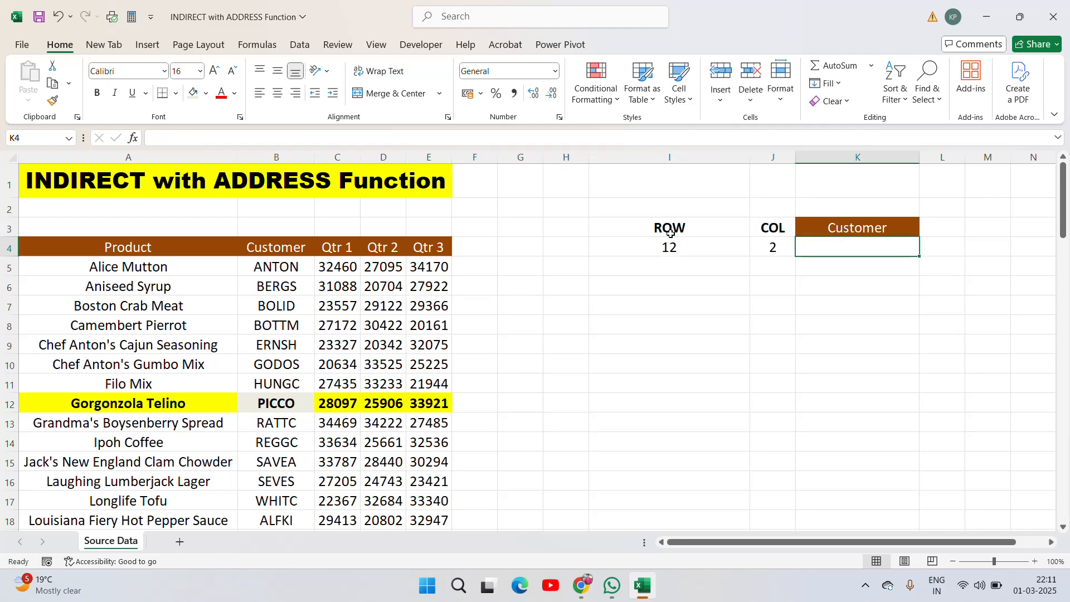
text(=in)
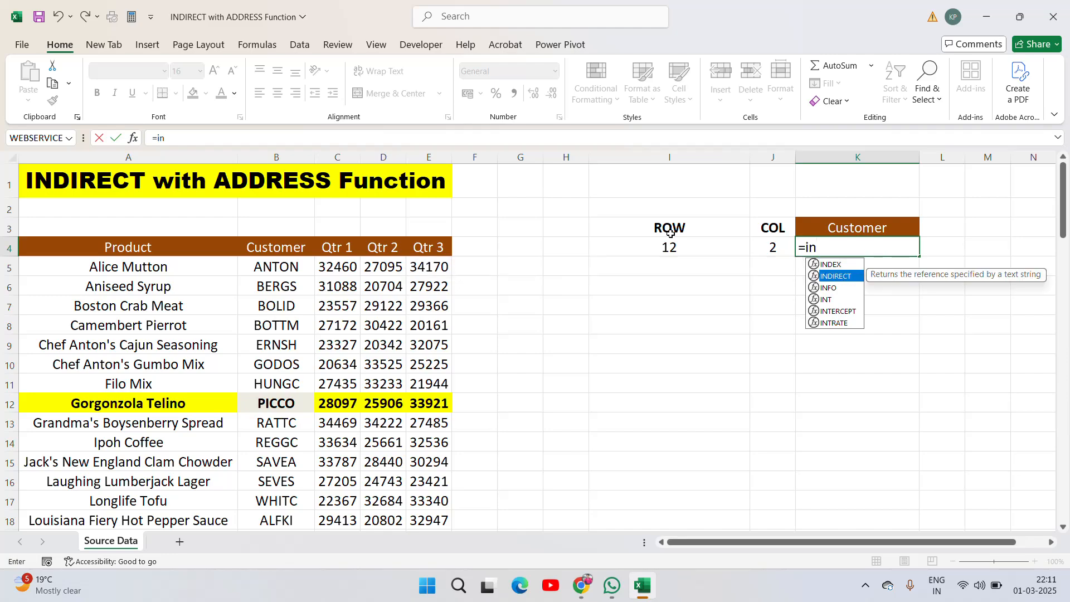
key(Tab)
text(add)
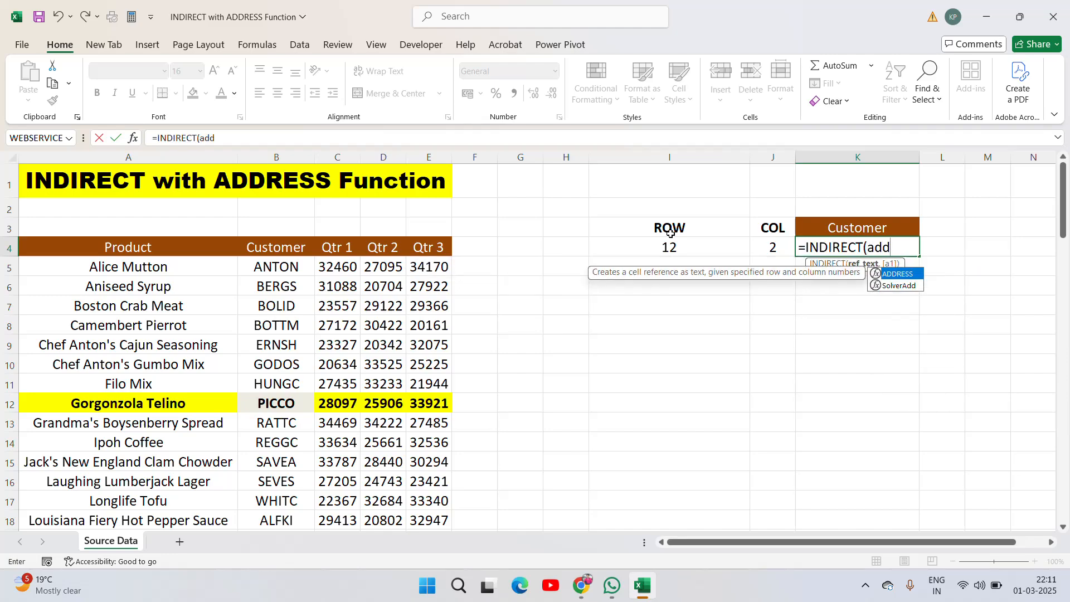
key(Tab)
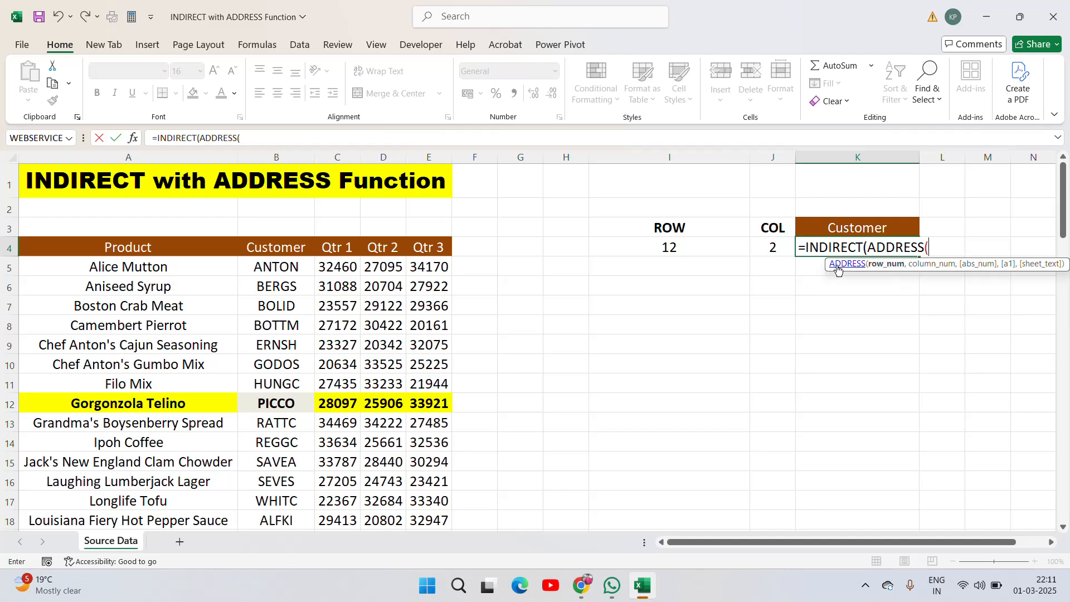
click(656, 253)
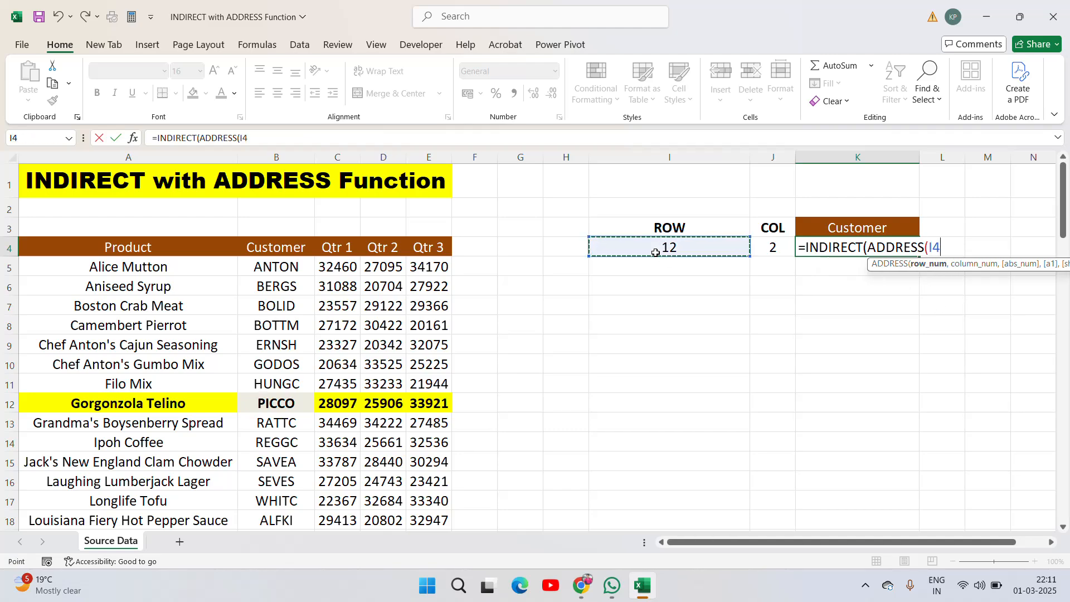
text(,)
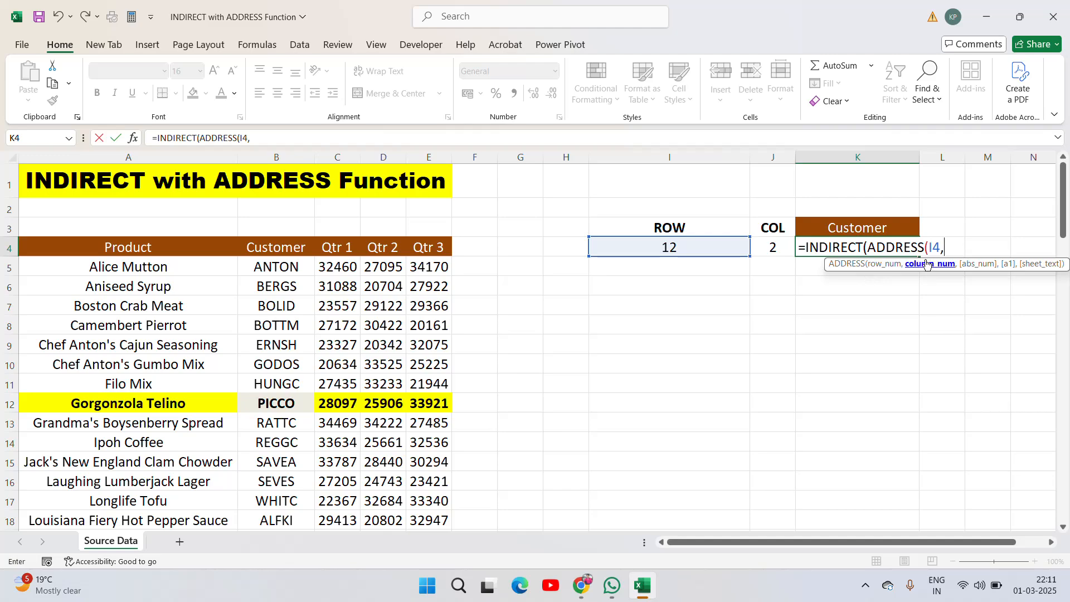
click(763, 249)
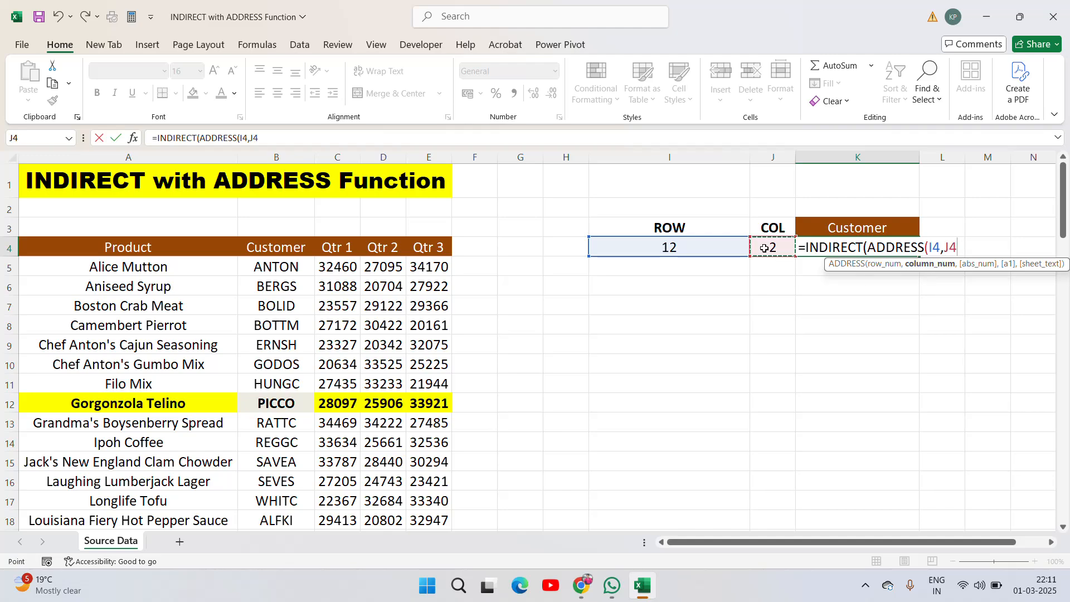
text()))
key(Return)
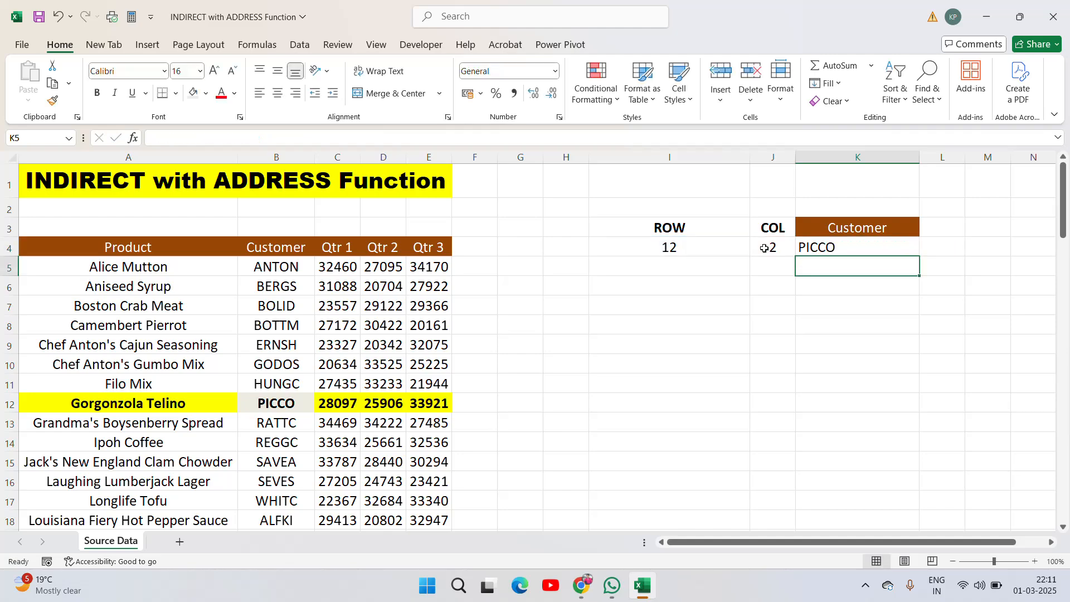
key(Up)
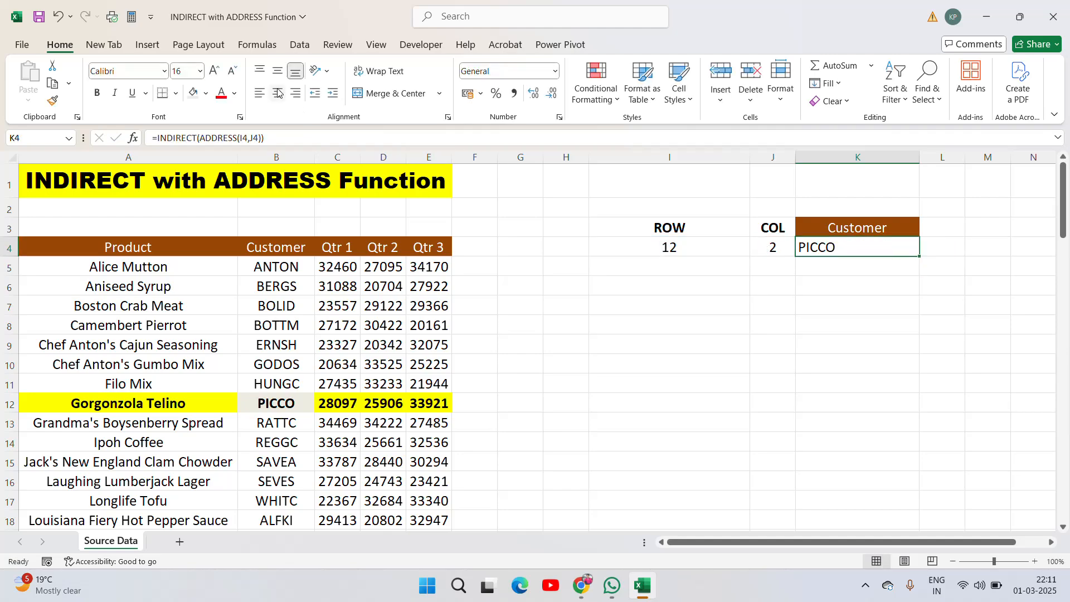
click(278, 93)
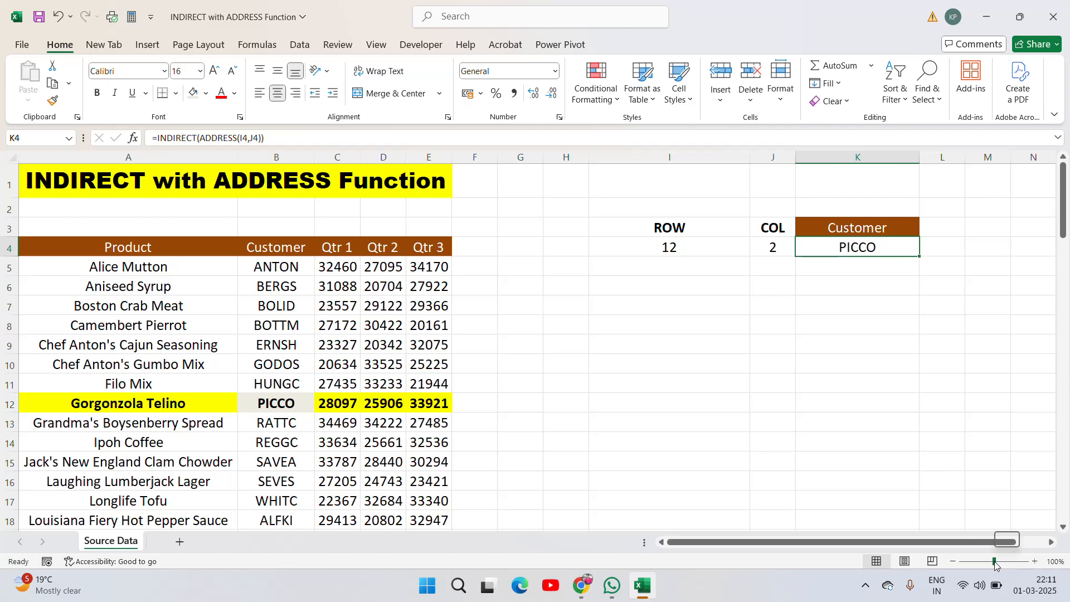
- Zoom in and step through the source table cells to check the row and column positions being referenced
drag(994, 560, 998, 561)
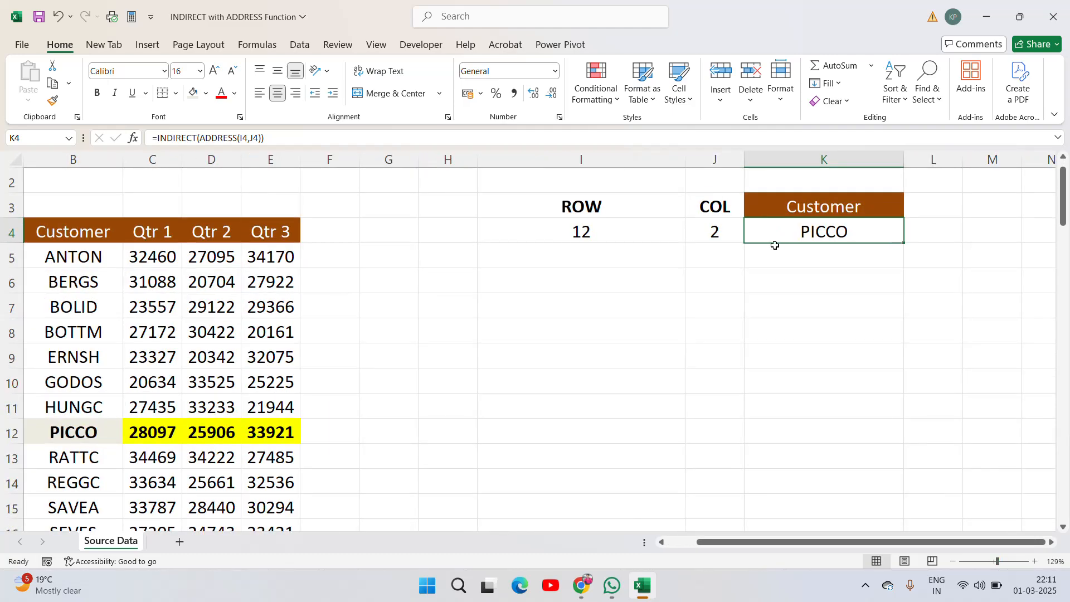
key(Up)
key(Up)
scroll(775, 244, up, 1)
key(Down)
key(Down)
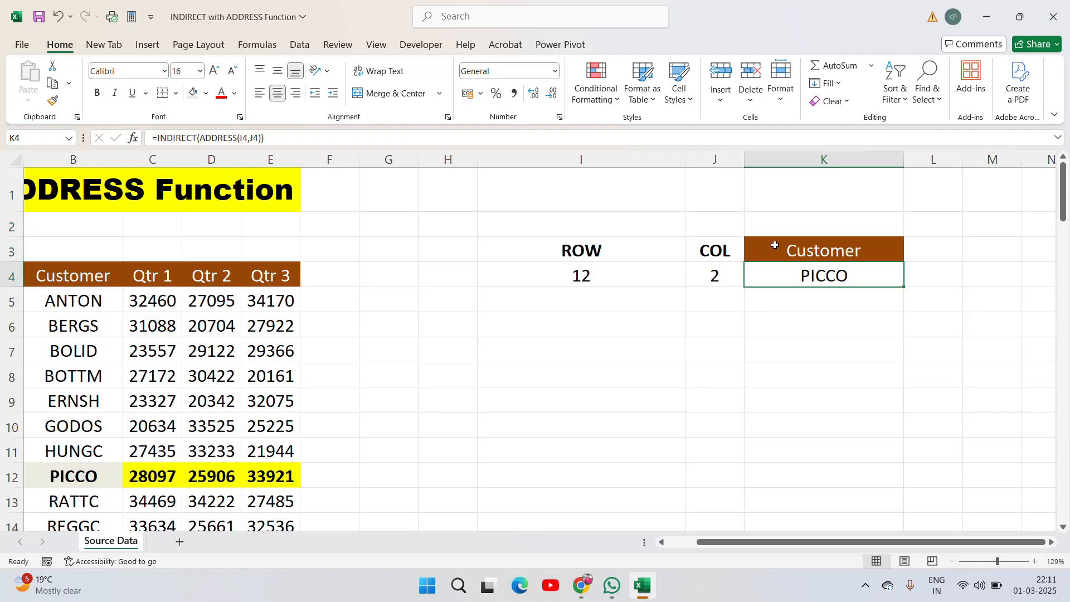
key(Left)
key(Left)
key(Left)
key(Right)
key(Left)
key(Left)
key(Left)
key(Left)
key(Left)
key(Left)
key(Left)
key(Left)
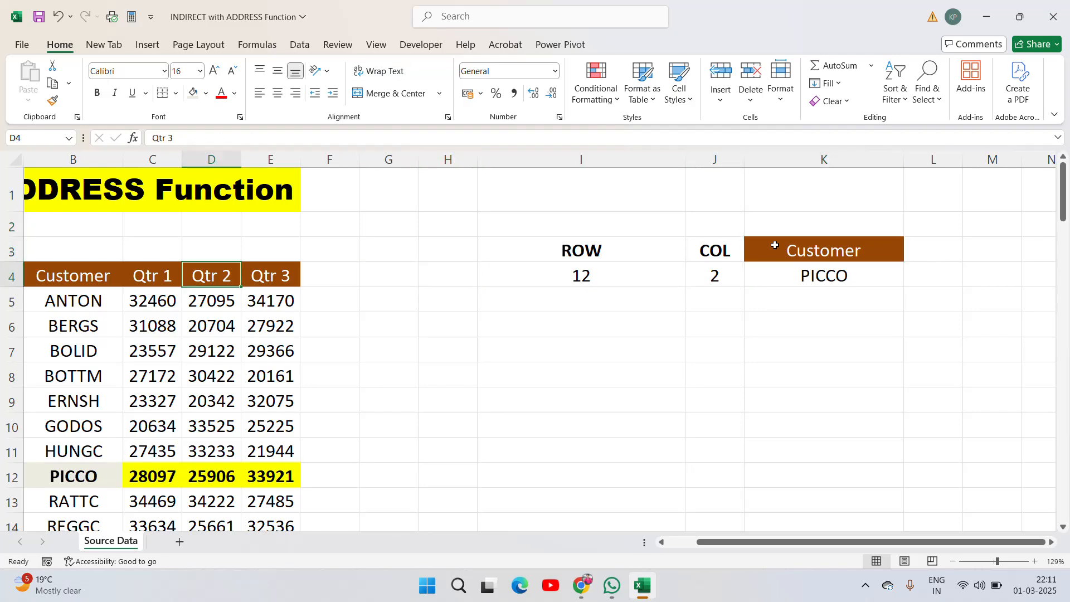
key(Down)
key(Down)
key(Down)
key(Down)
key(Down)
key(Down)
key(Down)
key(Down)
key(Right)
key(Right)
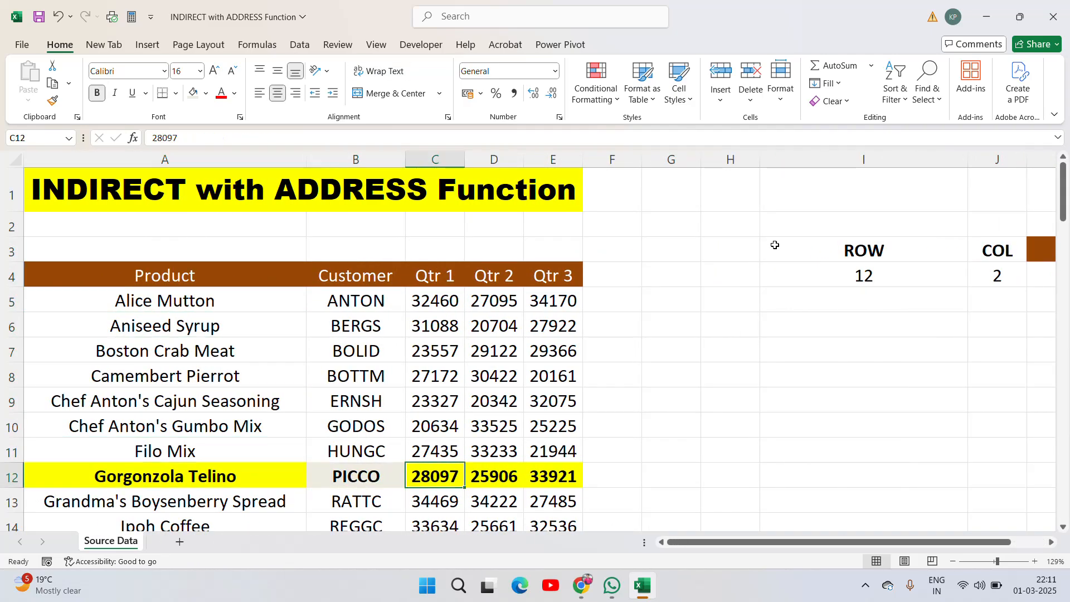
key(Left)
key(Right)
key(Right)
key(Right)
key(Right)
key(Right)
key(Right)
key(Right)
key(Right)
key(Right)
key(Right)
key(Right)
key(Up)
key(Up)
key(Up)
key(Up)
key(Up)
key(Up)
key(Up)
key(Up)
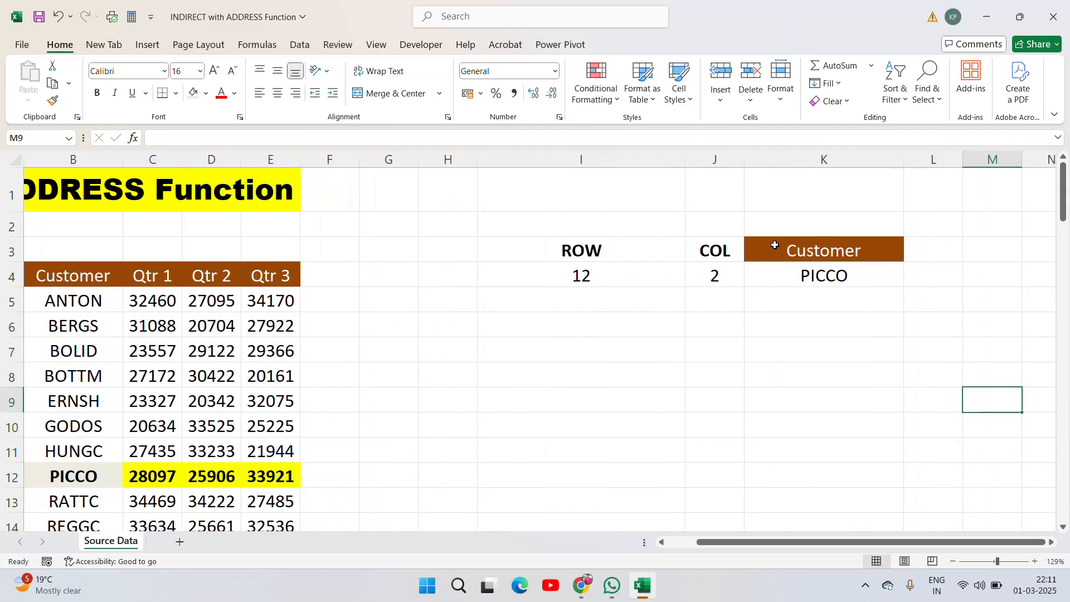
key(Left)
key(Left)
key(Left)
key(Left)
key(Left)
key(Left)
key(Left)
key(Left)
key(Left)
key(Left)
key(Left)
key(Left)
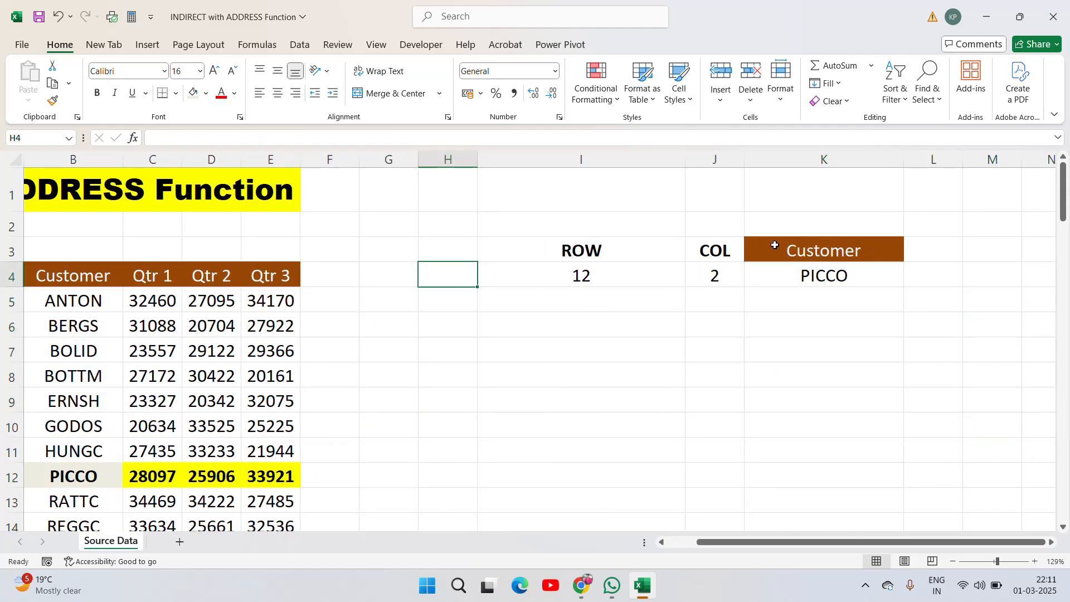
key(Right)
key(Right)
key(Right)
key(Right)
key(Right)
key(Right)
key(Right)
key(Right)
key(Right)
key(Right)
key(Right)
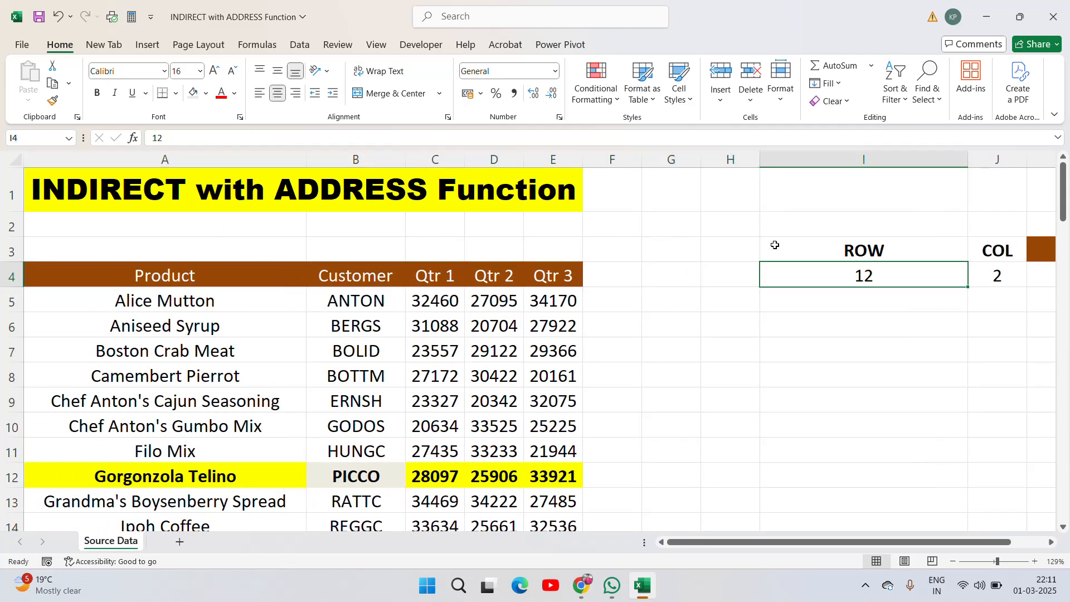
key(Left)
key(Left)
key(Left)
key(Left)
key(Left)
key(Left)
key(Left)
key(Left)
key(Left)
key(Left)
key(Left)
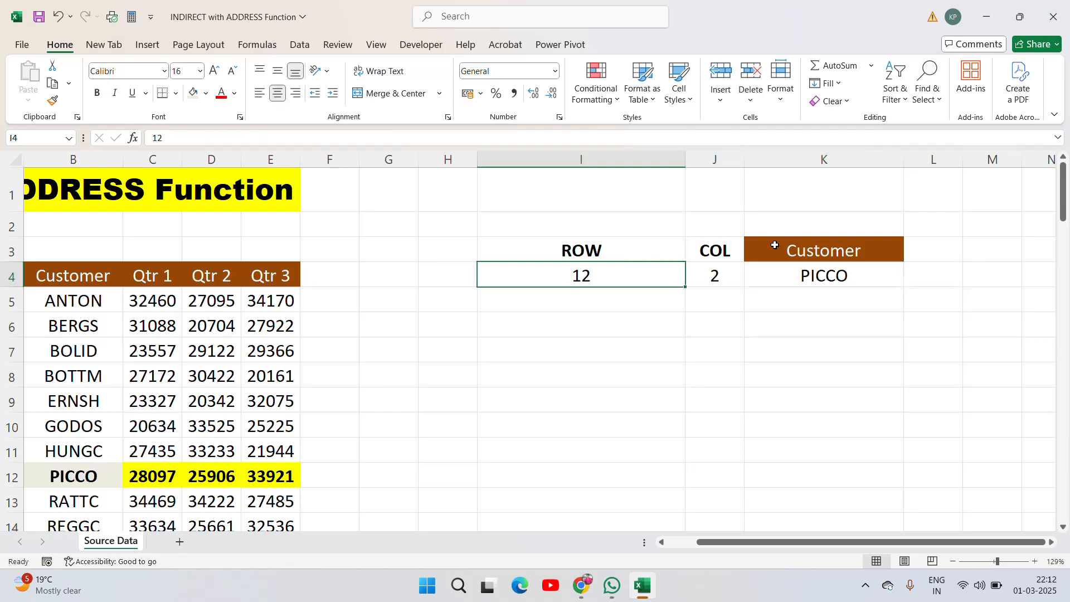
key(Right)
key(Right)
key(Right)
key(Right)
key(Right)
key(Right)
key(Right)
key(Right)
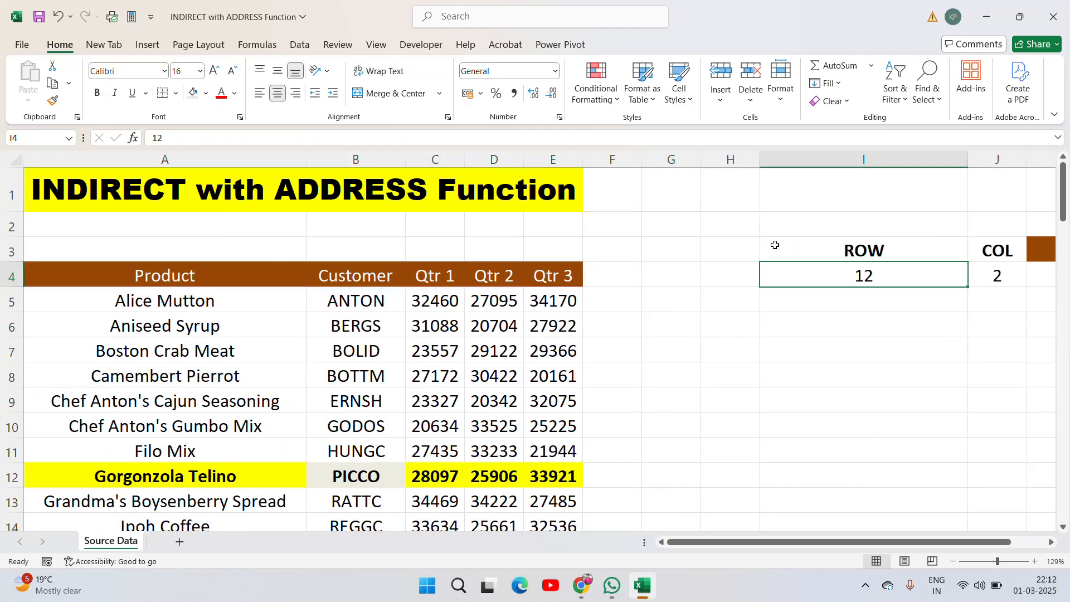
- Change the ROW value in I4 to 5
text(2)
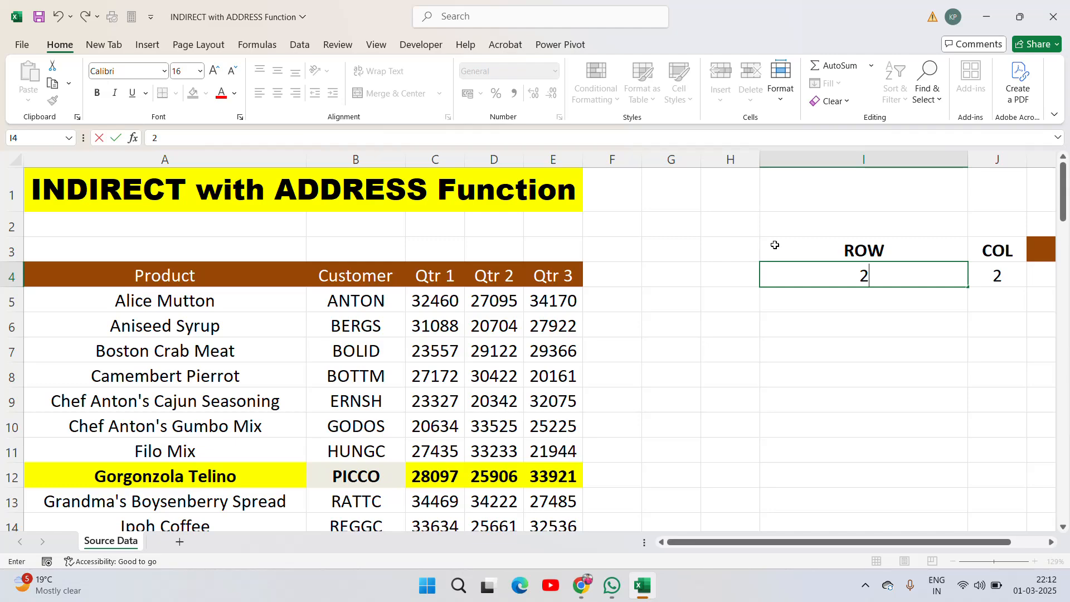
key(Escape)
text(5)
key(Return)
- Move through the source table's row 5 and back to K4 to compare the retrieved customer
key(Up)
key(Right)
key(Right)
key(Right)
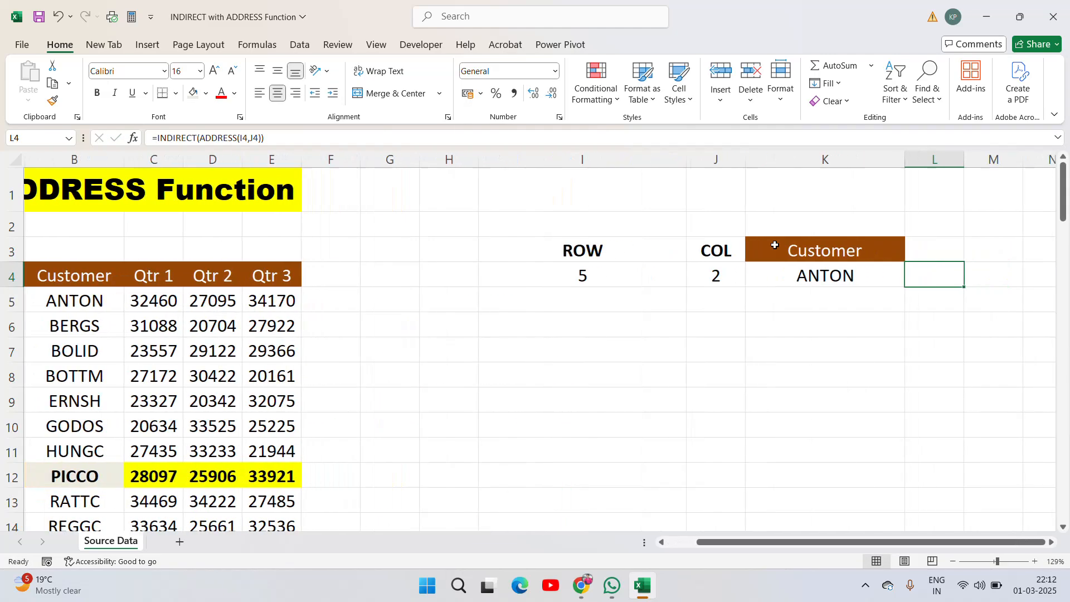
key(Left)
key(Left)
key(Left)
key(Left)
key(Left)
key(Left)
key(Left)
key(Left)
key(Left)
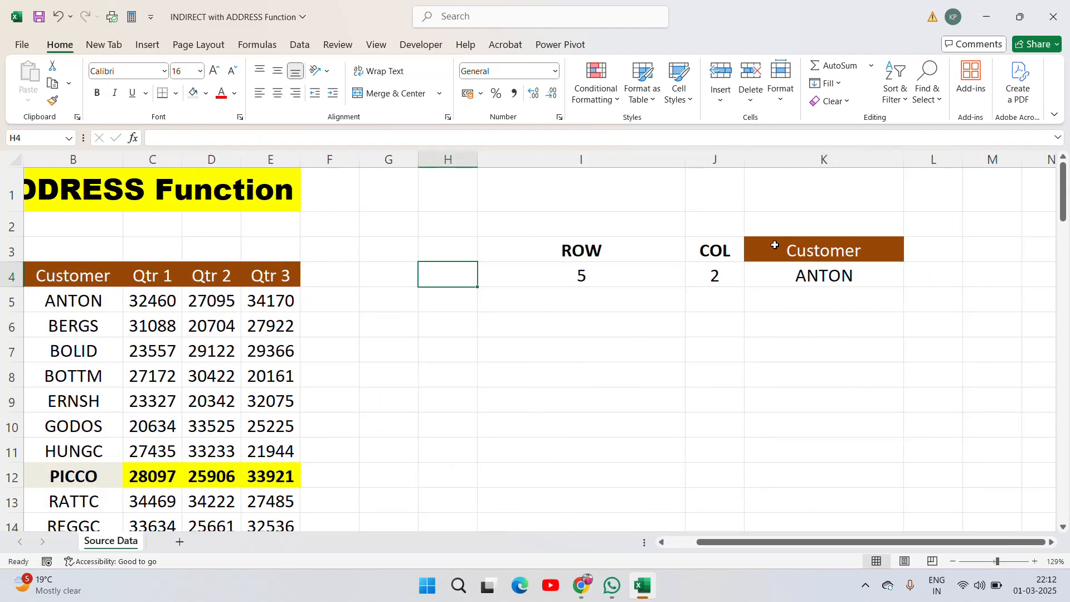
key(Right)
key(Right)
key(Right)
key(Right)
key(Right)
key(Right)
key(Right)
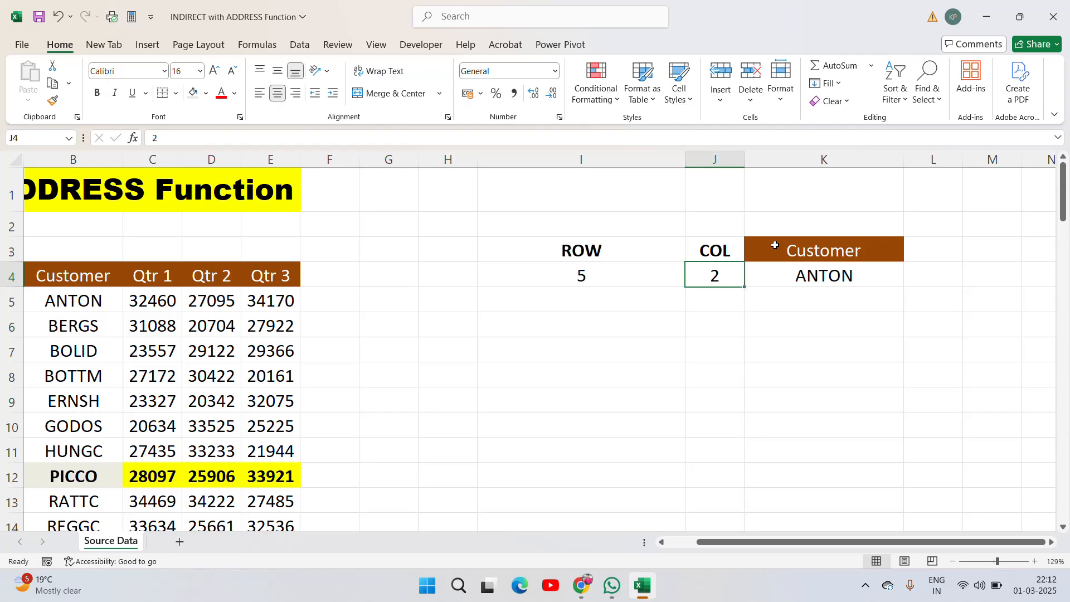
key(Left)
key(Left)
key(Left)
key(Left)
key(Left)
key(Left)
key(Left)
key(Left)
key(Left)
key(Down)
key(Down)
key(Down)
key(Down)
key(Down)
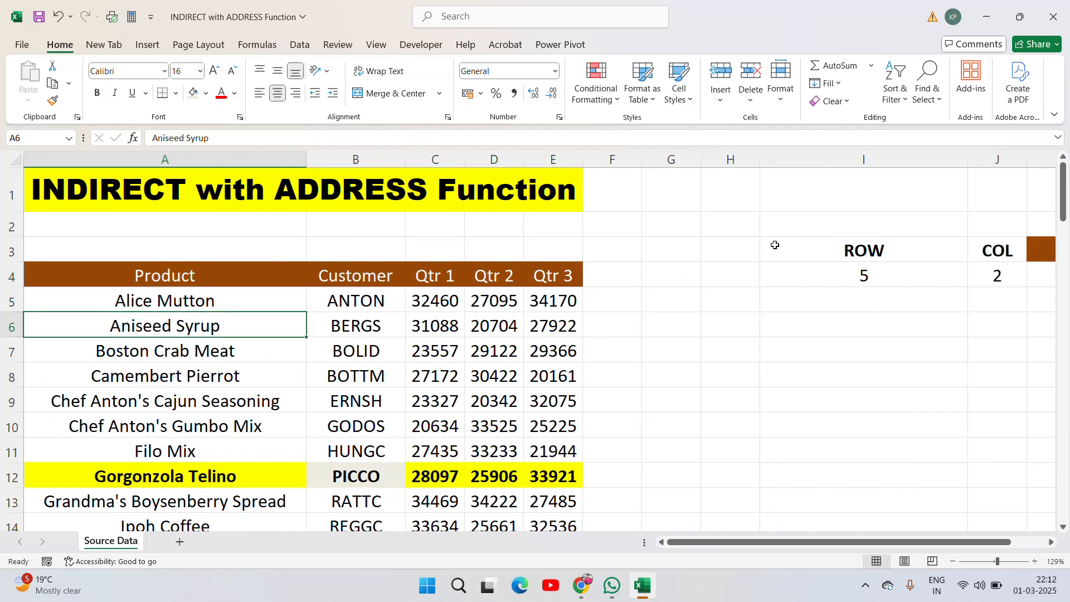
key(Up)
key(Up)
key(Up)
key(Up)
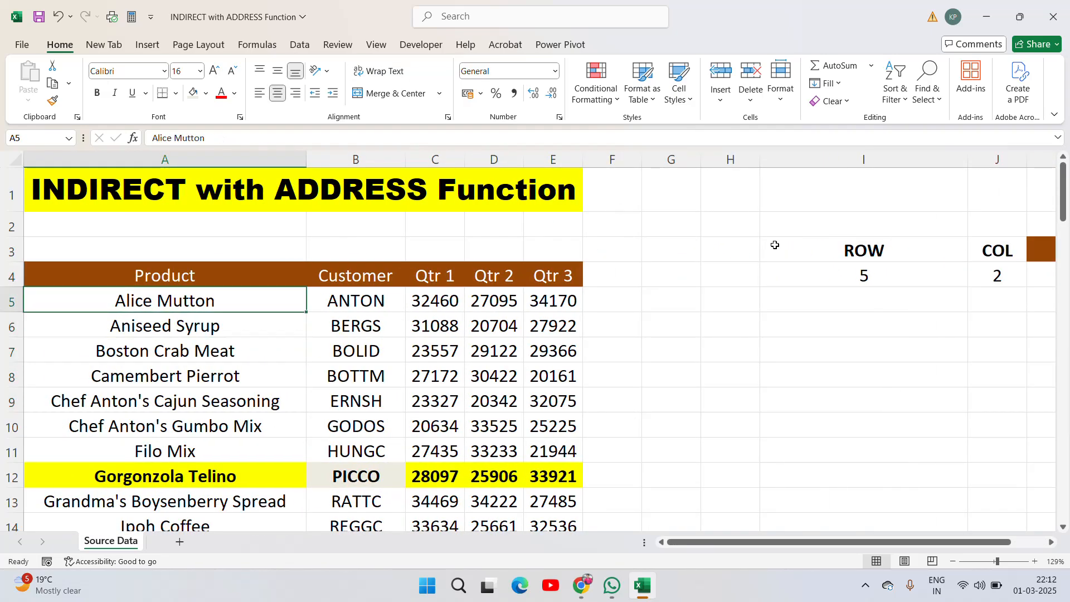
key(Right)
key(Right)
key(Right)
key(Right)
key(Right)
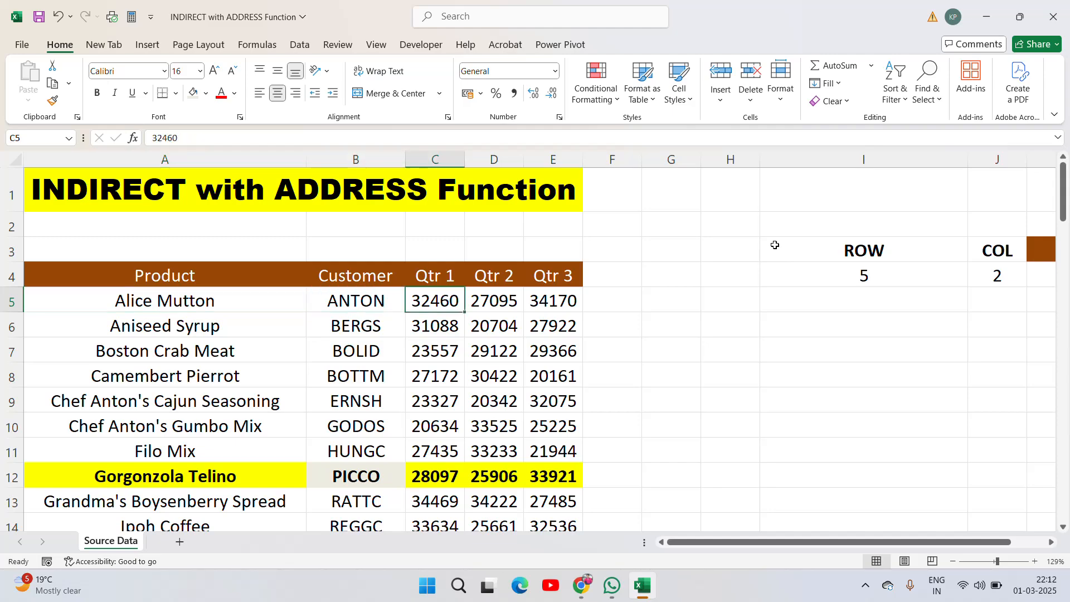
key(Left)
key(Left)
key(Left)
key(Left)
key(Left)
key(Right)
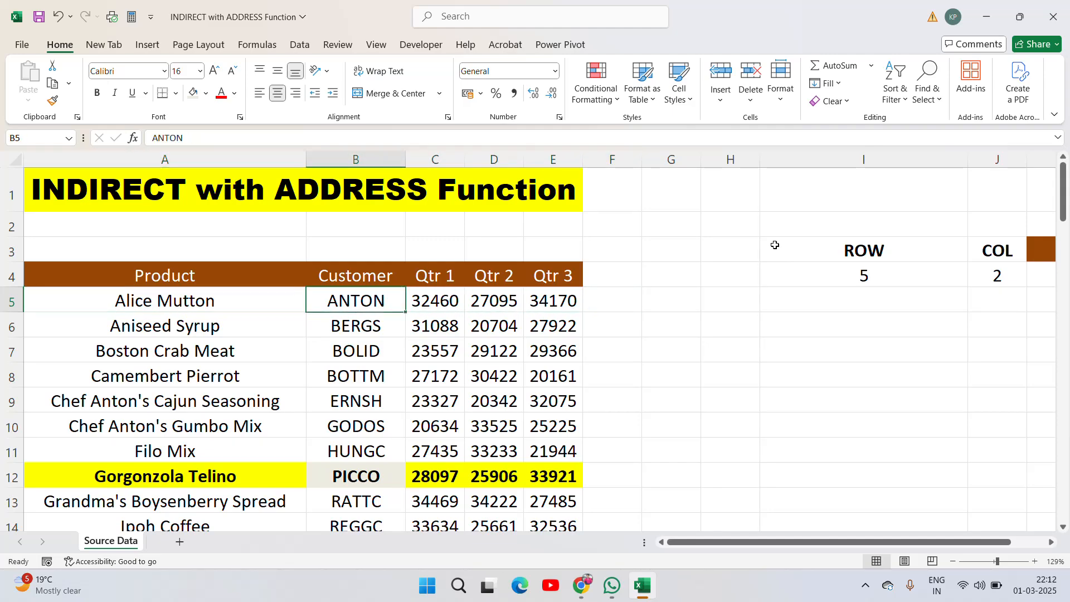
key(Left)
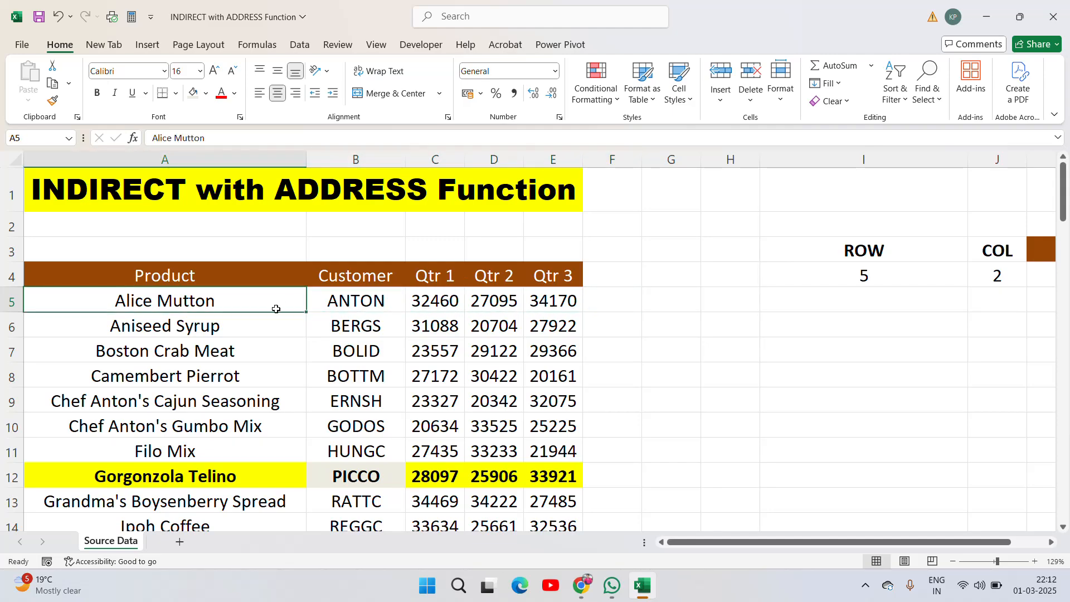
key(Right)
key(Right)
key(Right)
key(Right)
key(Right)
key(Right)
key(Right)
key(Right)
key(Right)
key(Right)
key(Right)
key(Right)
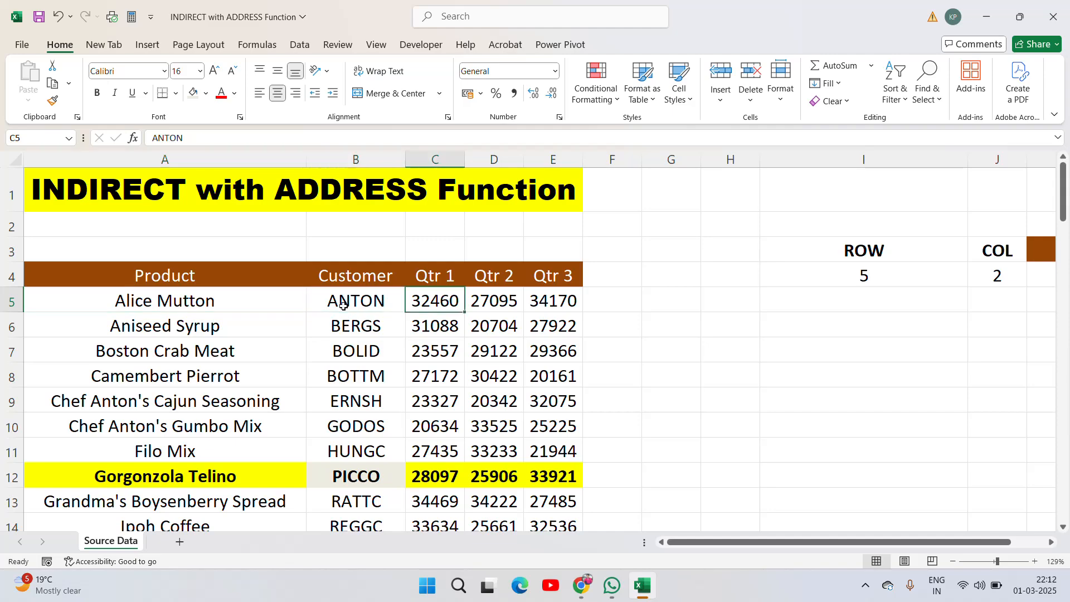
key(Left)
key(Left)
key(Up)
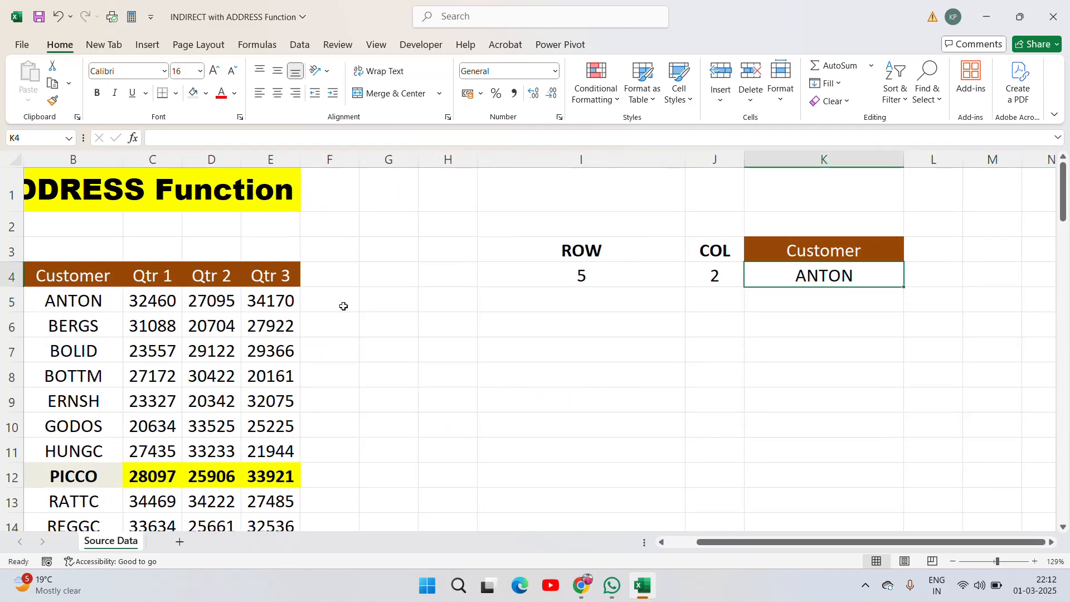
- Set the COL value in J4 to 3 and compare the result with the matching Qtr 1 cell in the source table
double_click(66, 310)
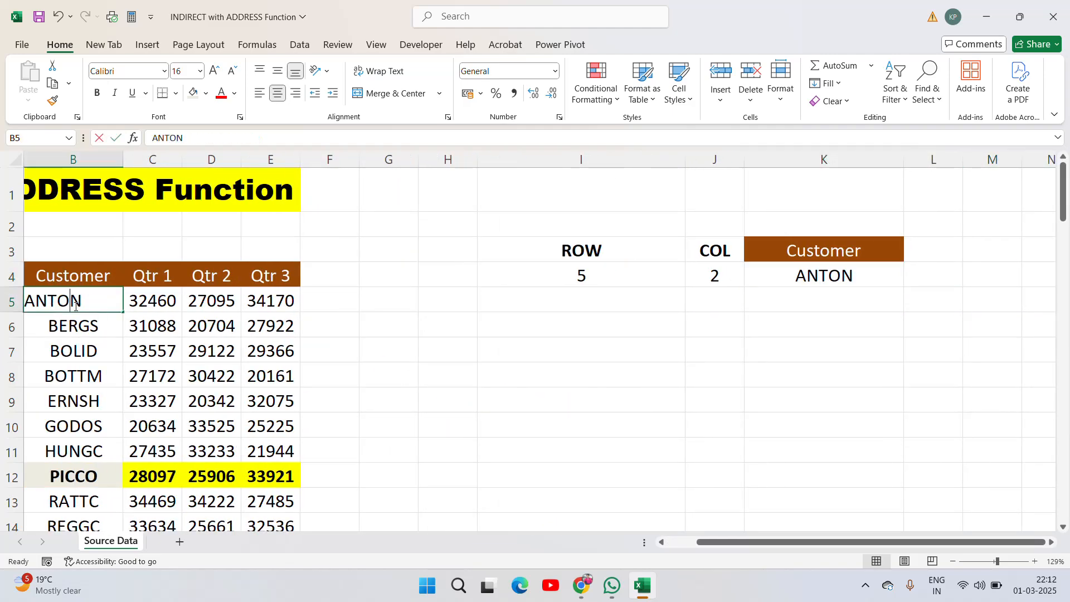
key(Tab)
key(Right)
key(Right)
key(Right)
key(Right)
key(Right)
key(Right)
key(Right)
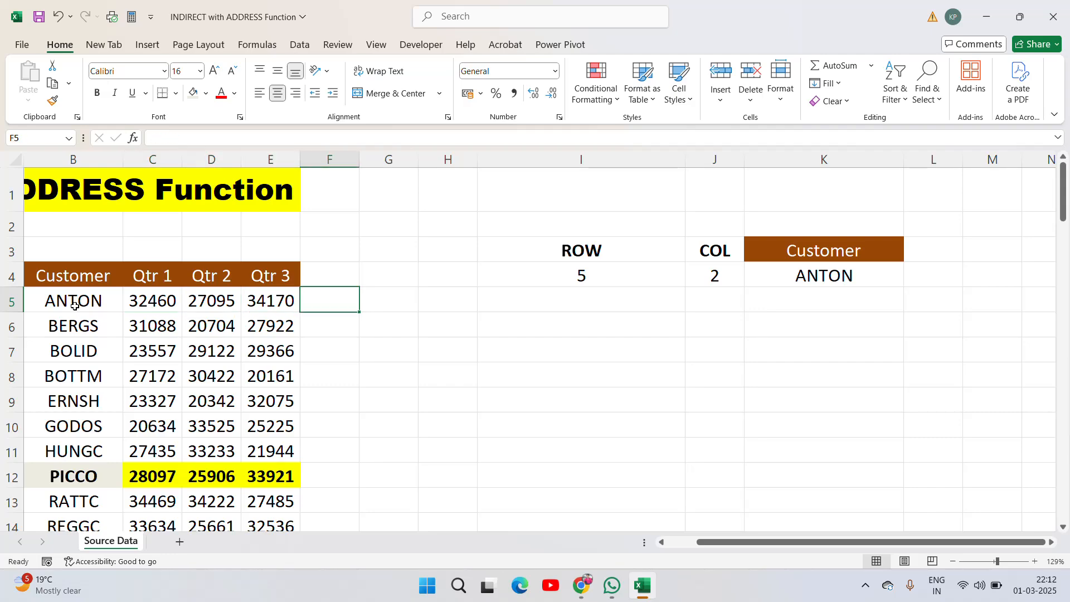
key(Up)
text(3)
key(Return)
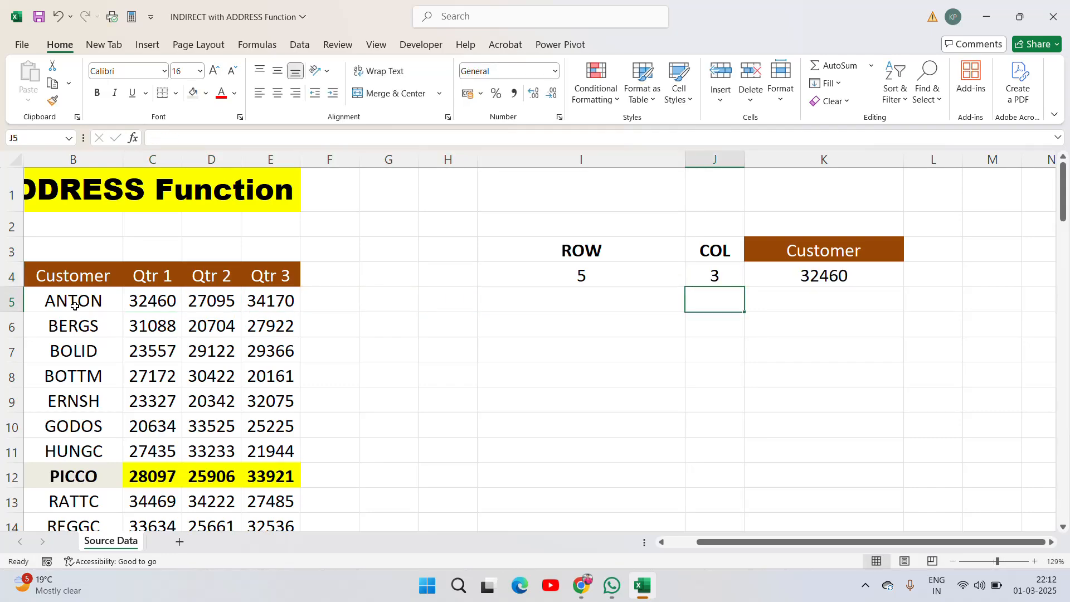
key(Up)
click(184, 315)
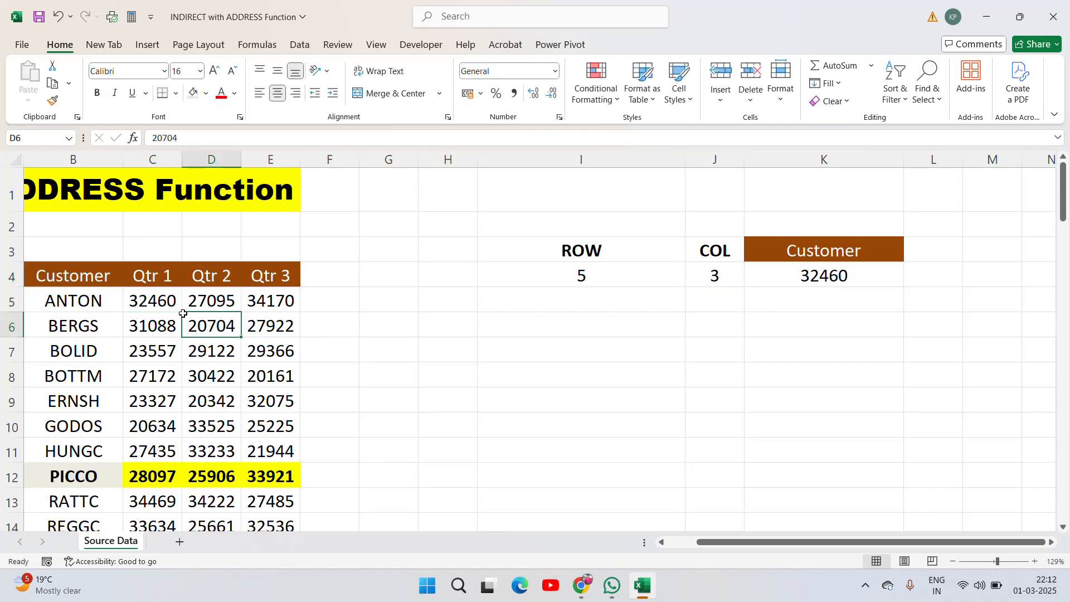
click(155, 300)
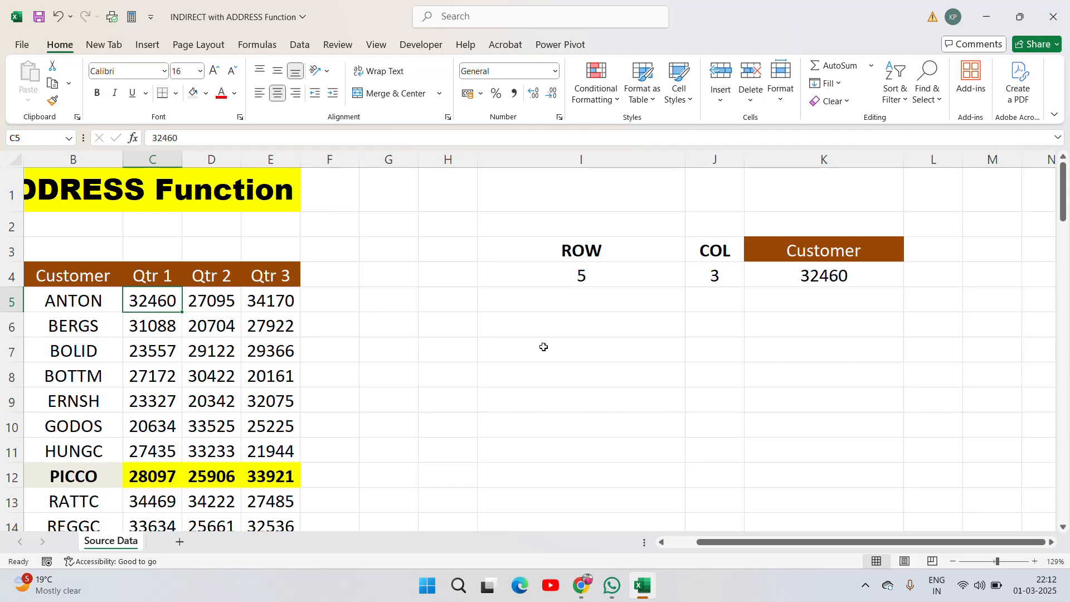
- Change the COL value in J4 to 4
click(714, 273)
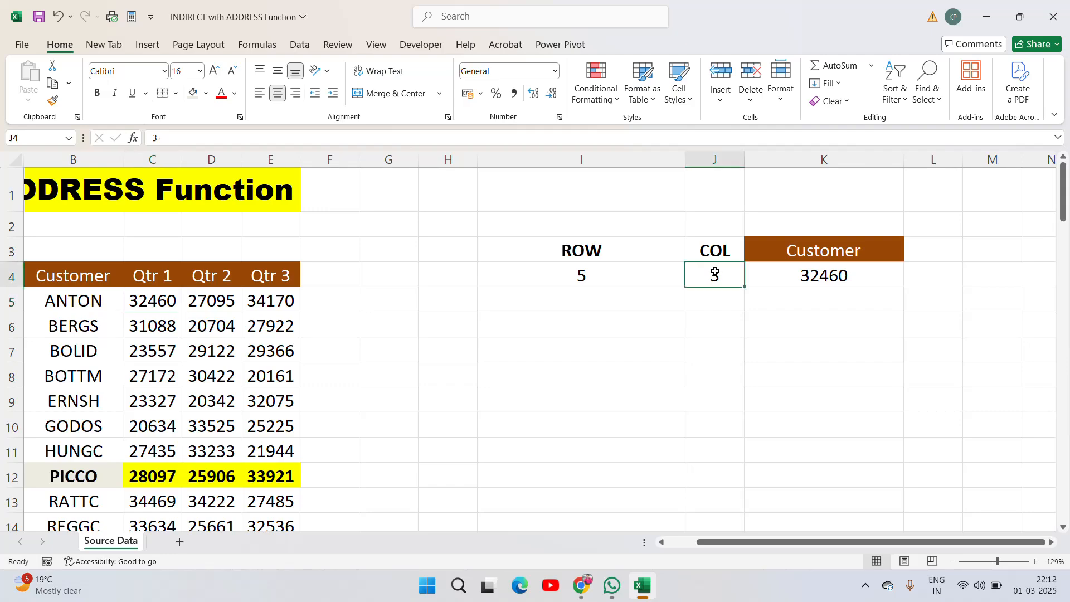
text(4)
key(Return)
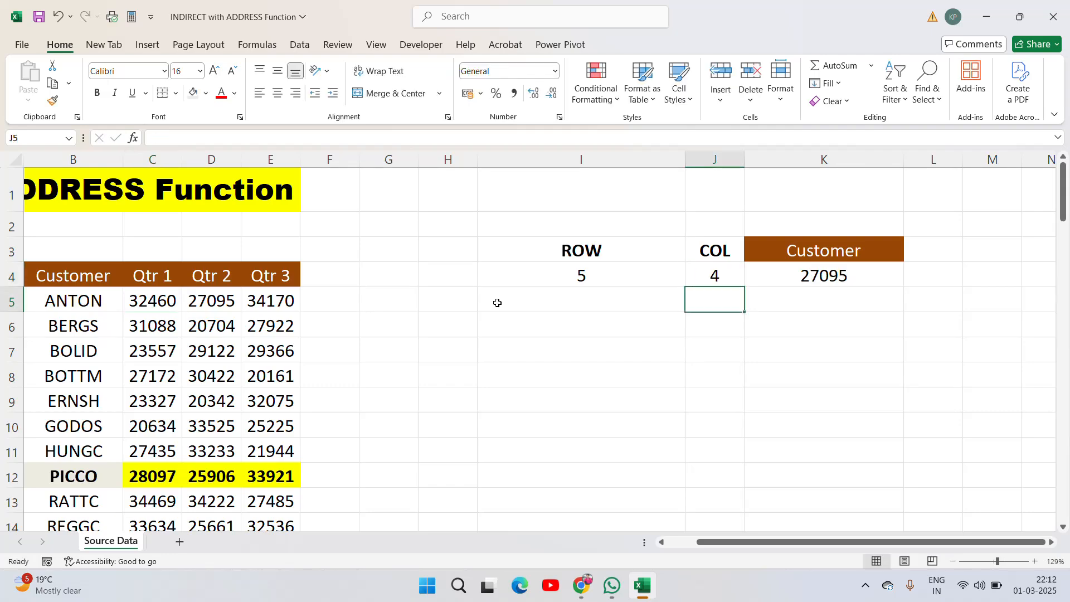
- Check the Qtr 2 cell in row 5, then change the COL value in J4 to 5
click(212, 301)
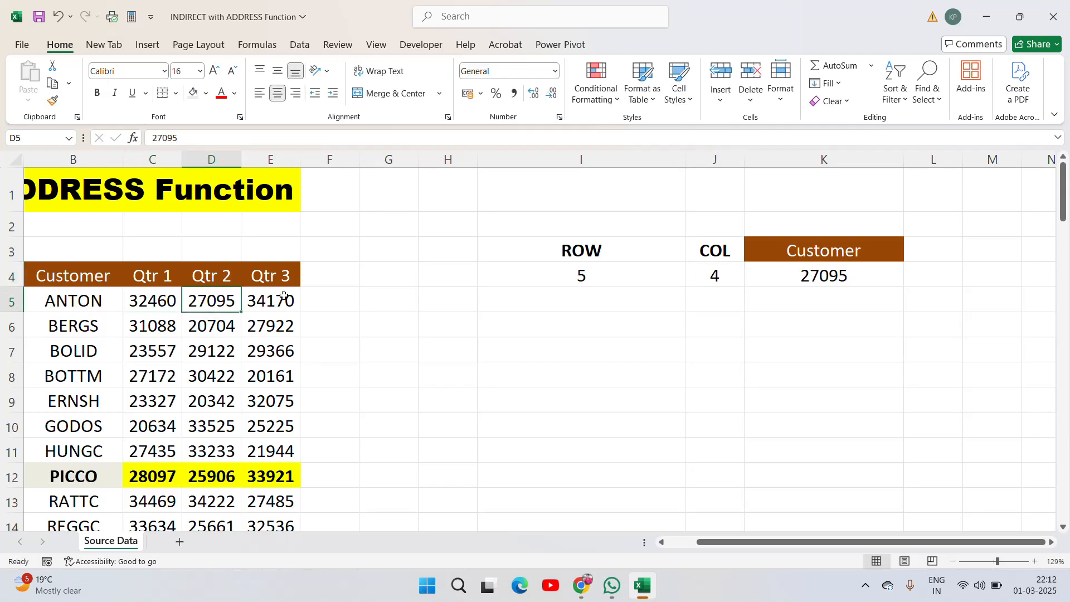
click(699, 277)
text(5)
key(Return)
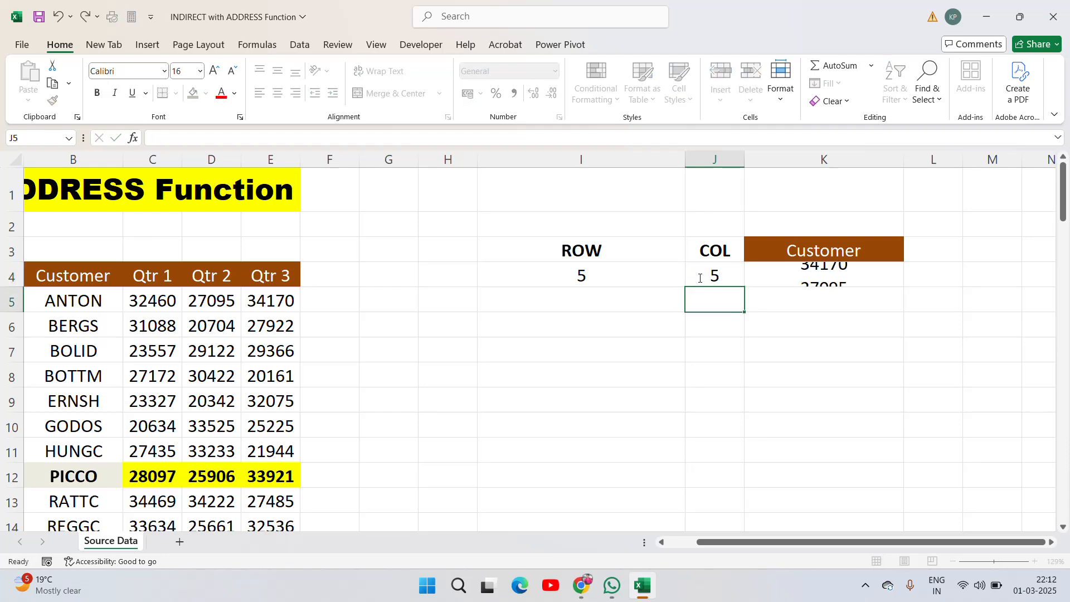
- Examine the full source table's Product and Customer columns to relate column numbers to column letters
click(699, 277)
key(Left)
key(Home)
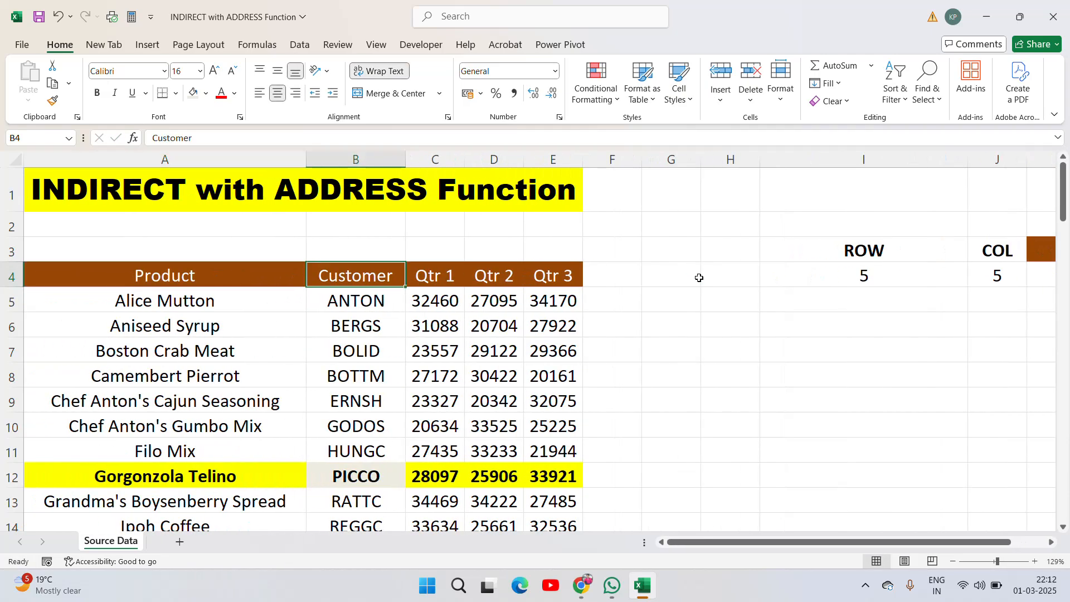
key(Down)
key(Down)
key(Up)
key(Up)
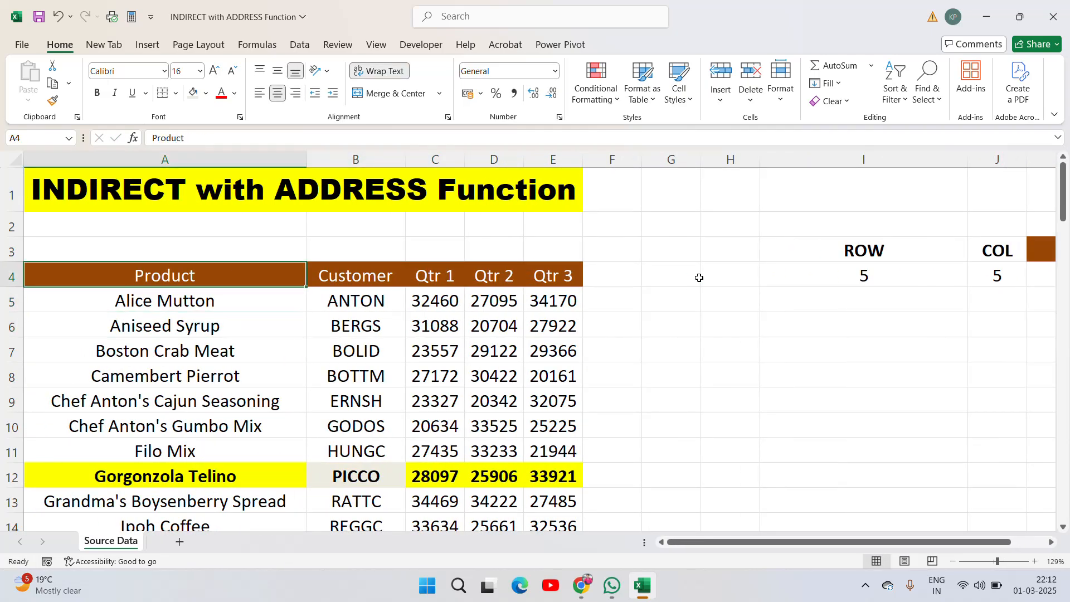
key(Down)
key(Down)
key(Up)
key(Up)
key(Right)
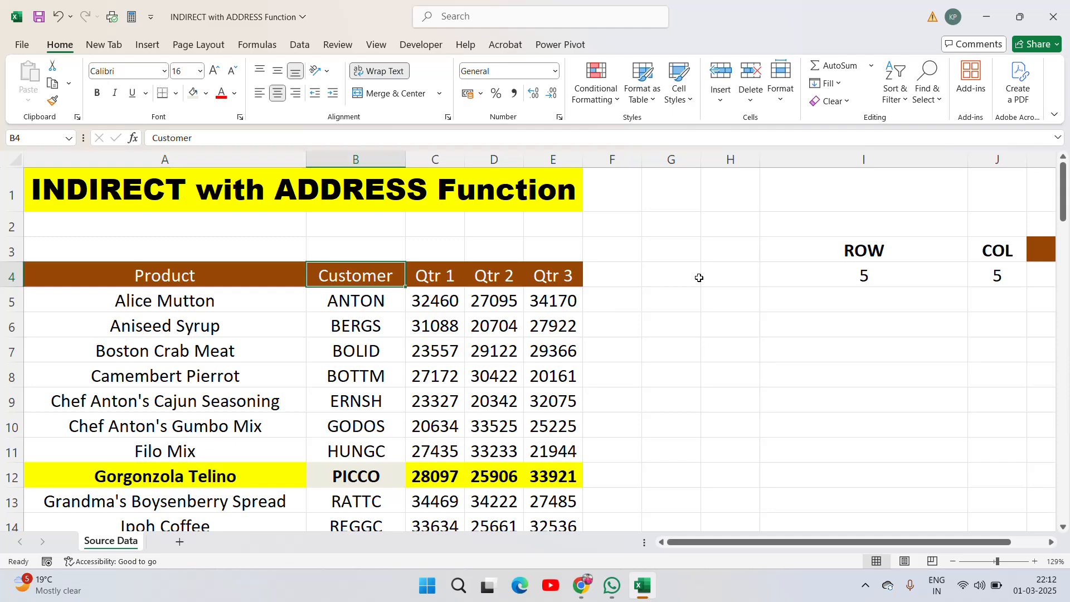
click(178, 273)
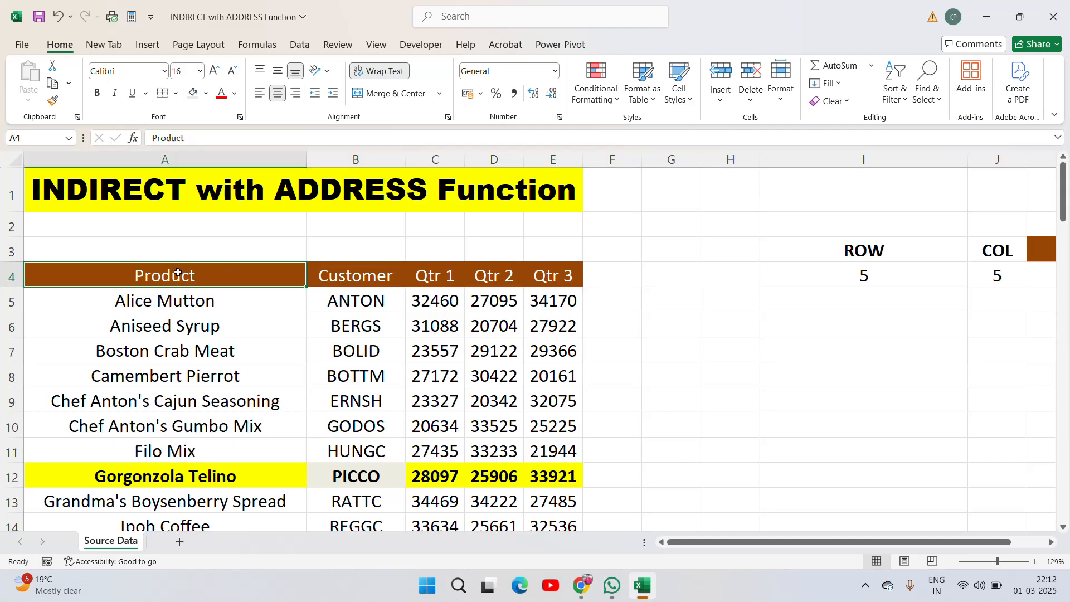
click(174, 160)
click(356, 160)
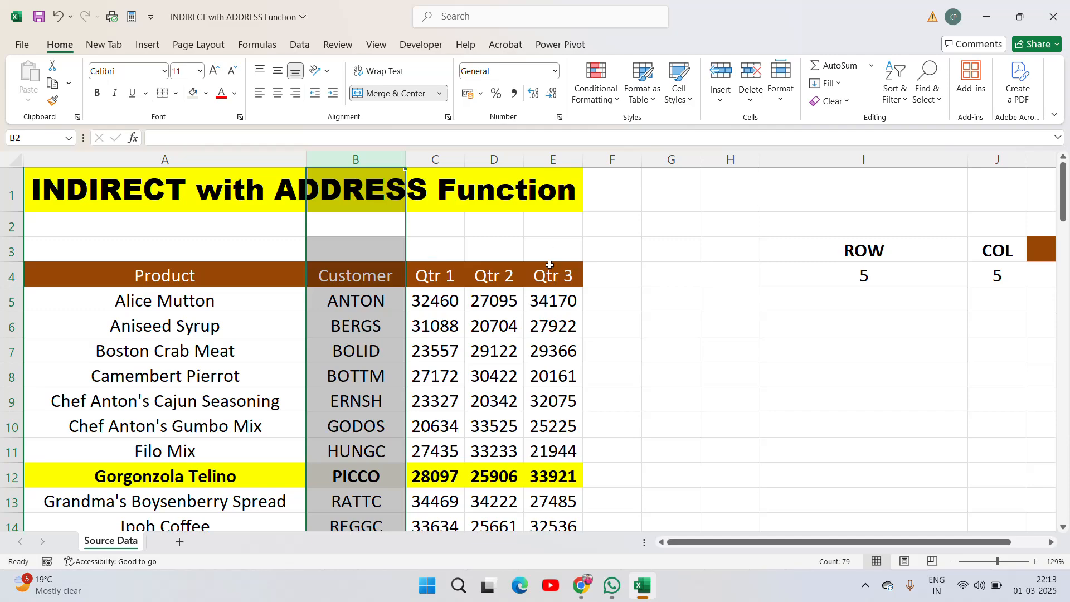
- Clear the INDIRECT formula from K4
click(1030, 273)
key(Right)
key(Right)
key(Left)
key(Left)
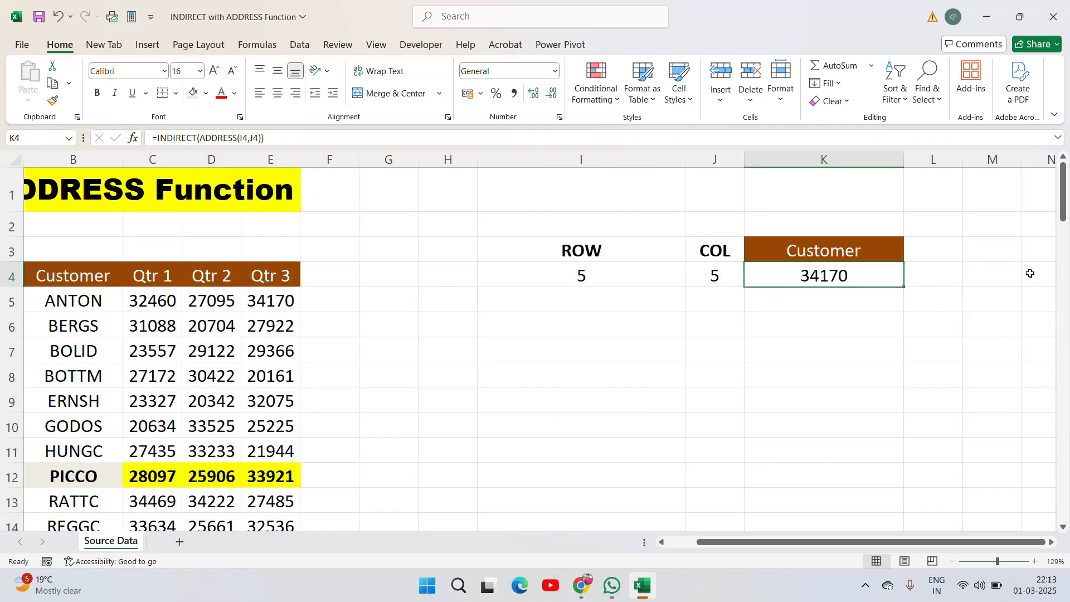
key(Up)
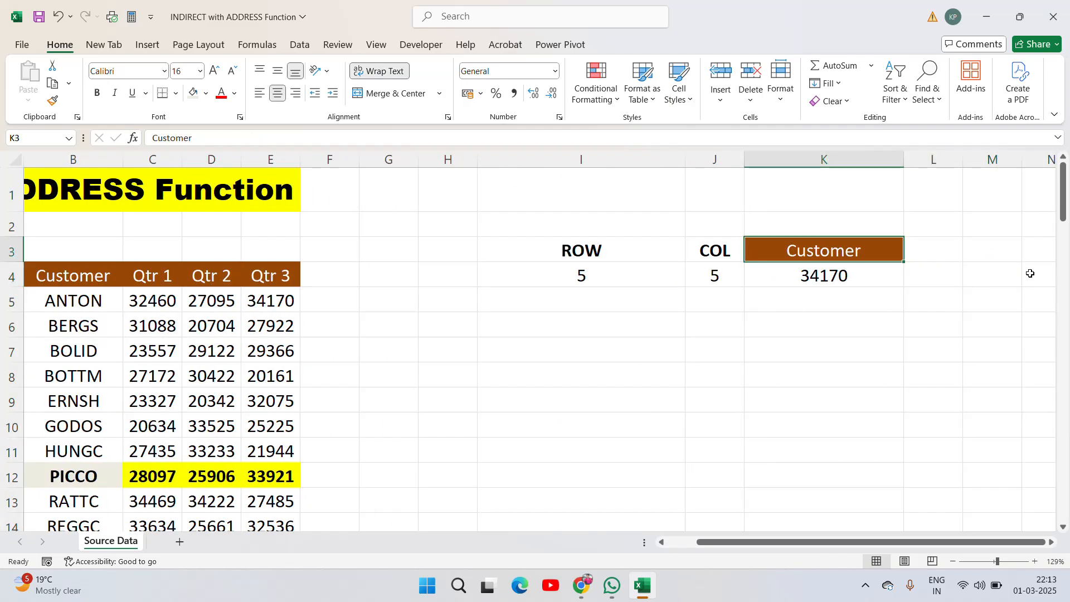
key(Left)
- Step through the input cells and the source table rows to locate the next target cell
key(Left)
key(Right)
key(Right)
key(Down)
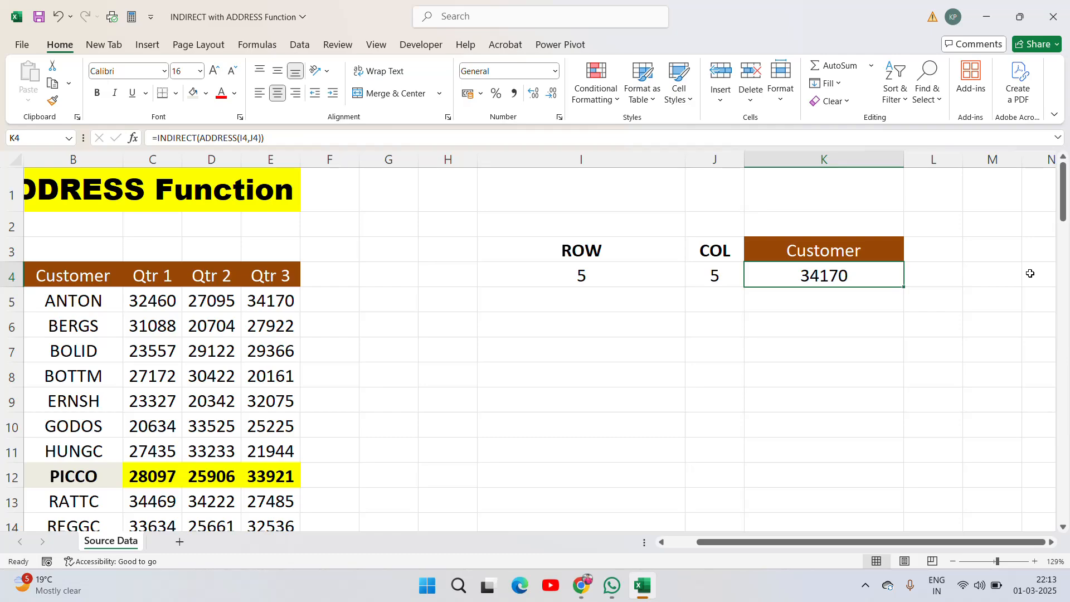
key(Delete)
key(Left)
key(Left)
key(Left)
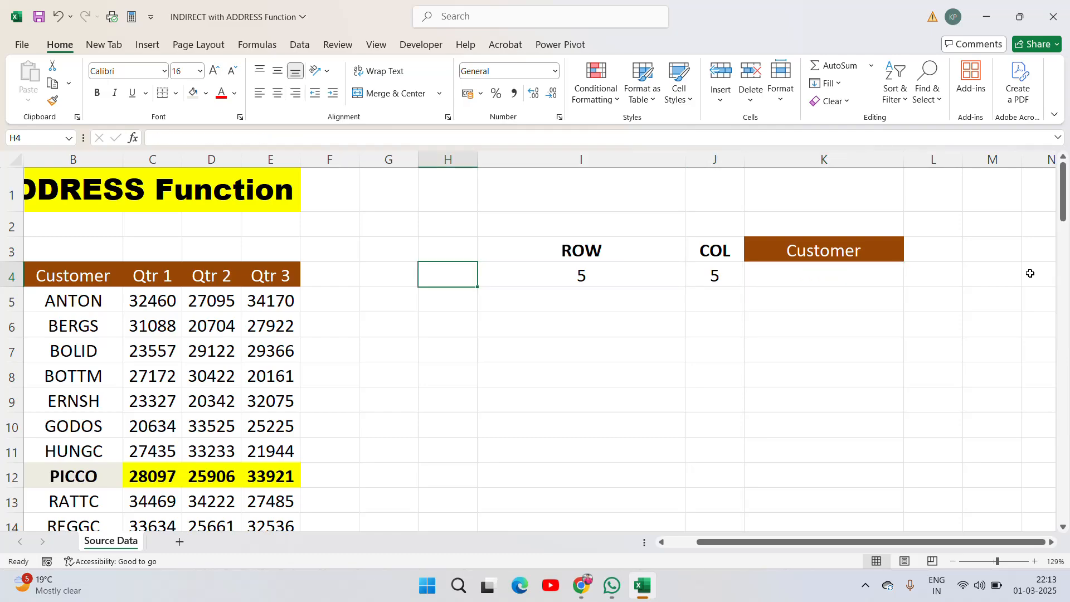
key(Right)
key(Right)
key(Right)
key(Right)
key(Left)
key(Left)
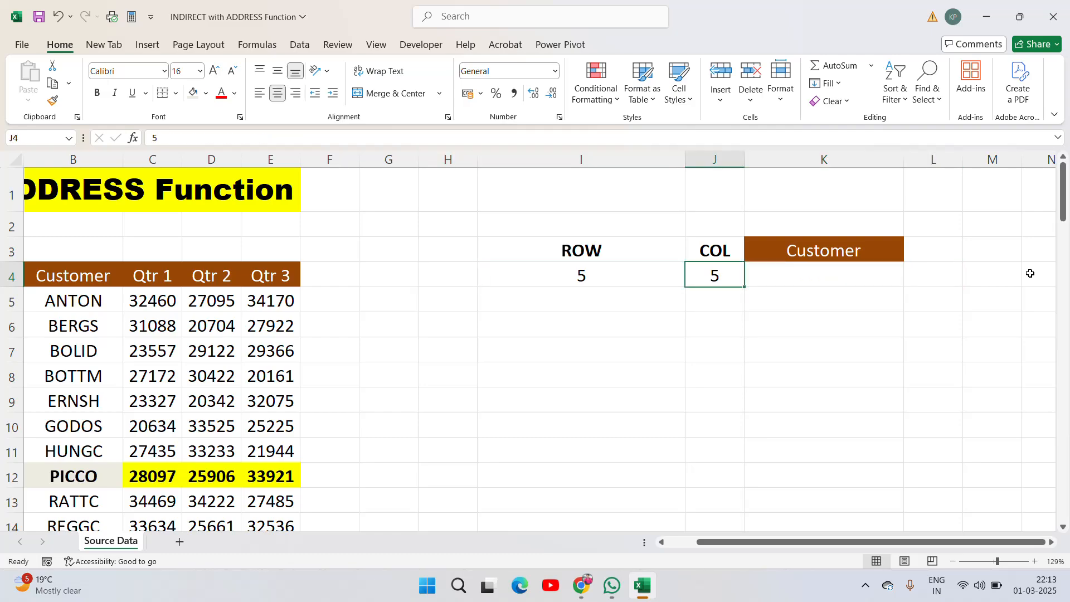
key(Left)
key(Left)
key(Right)
key(Left)
key(Left)
key(Left)
key(Left)
key(Left)
key(Left)
key(Left)
key(Left)
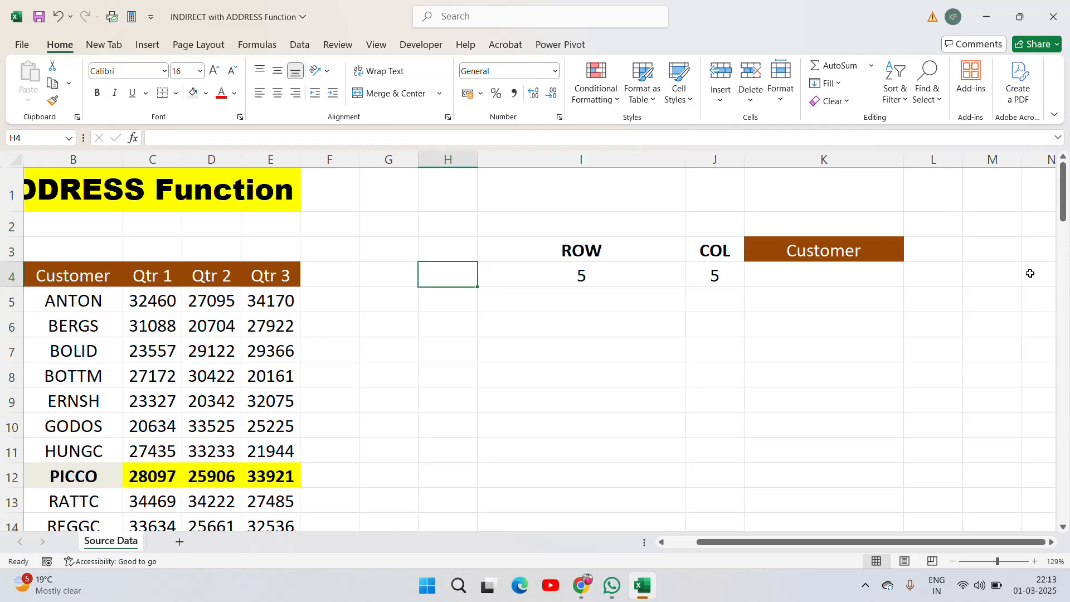
key(Down)
key(Down)
key(Down)
key(Down)
key(Up)
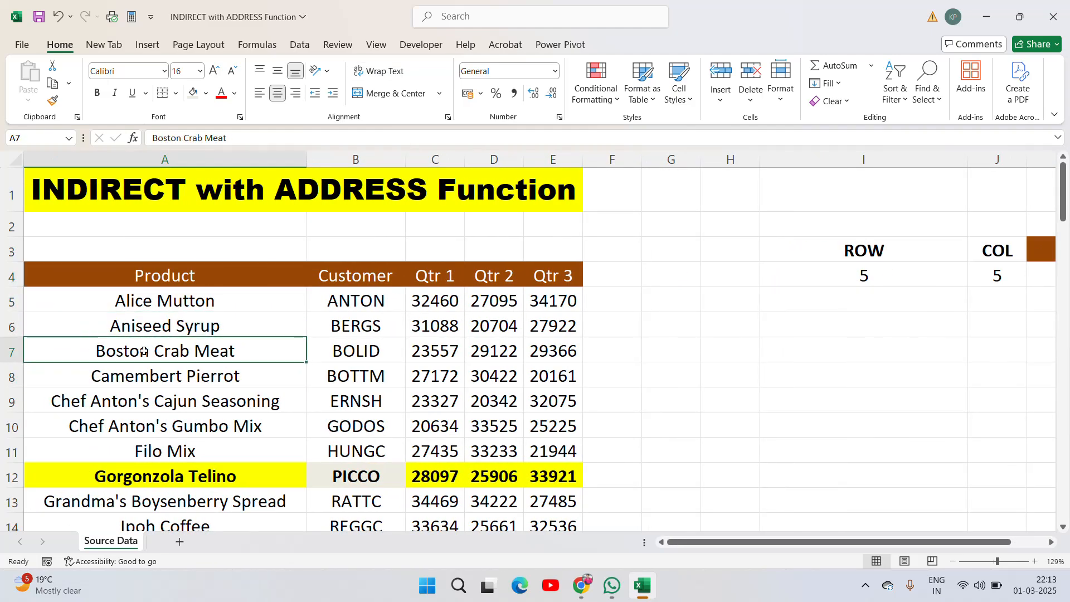
- Change the ROW value in I4 to 7
double_click(879, 273)
key(BackSpace)
text(7)
key(Return)
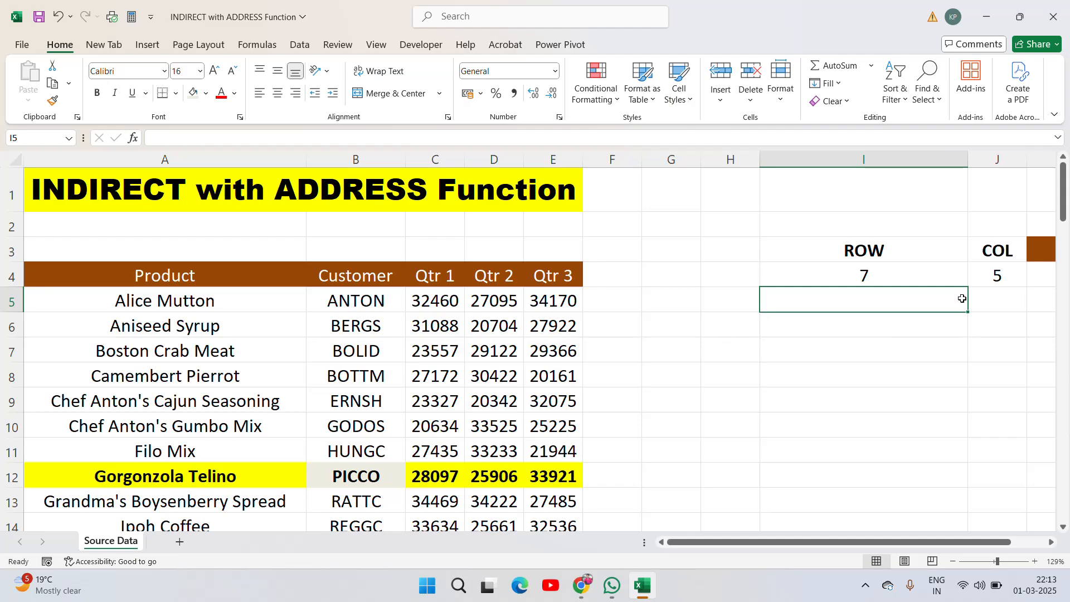
- Change the COL value in J4 to 3
click(1002, 278)
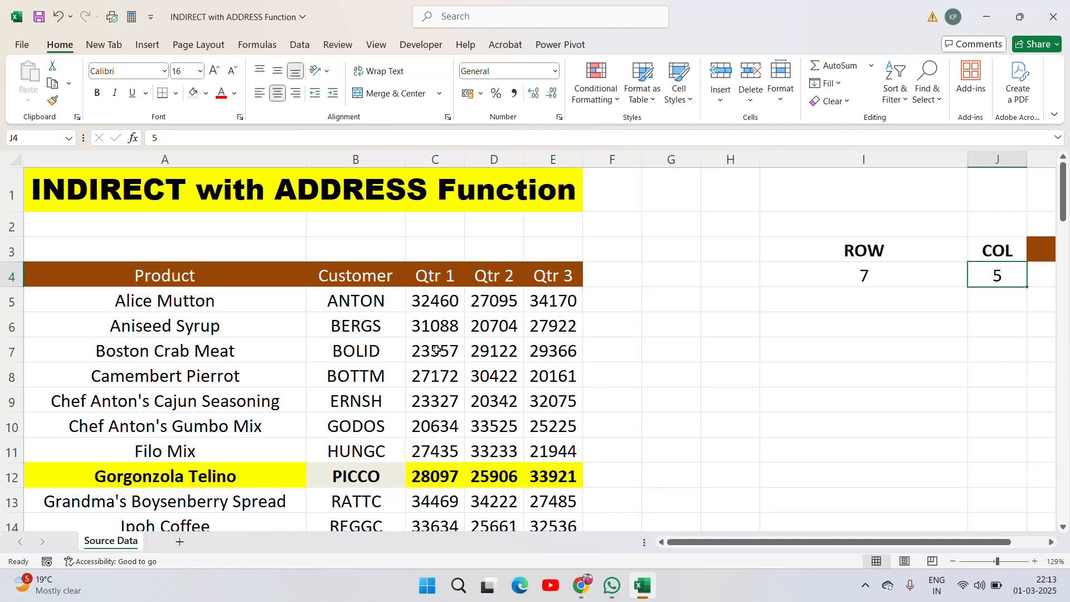
text(3)
key(Return)
- Rename the K3 header from Customer to QTR1
key(Up)
key(Up)
key(Right)
key(Right)
key(Left)
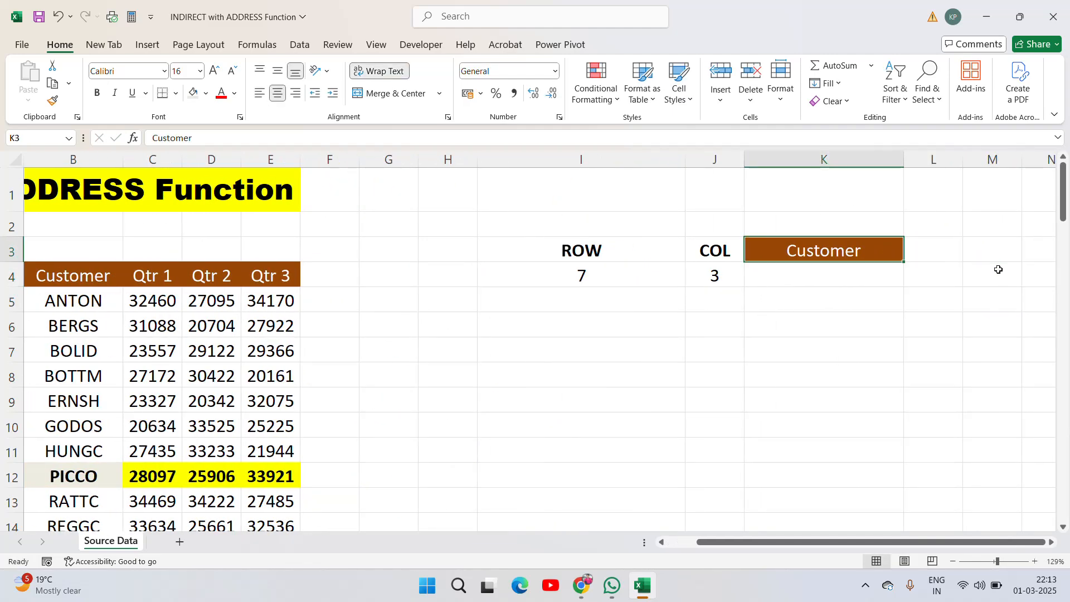
text(QT)
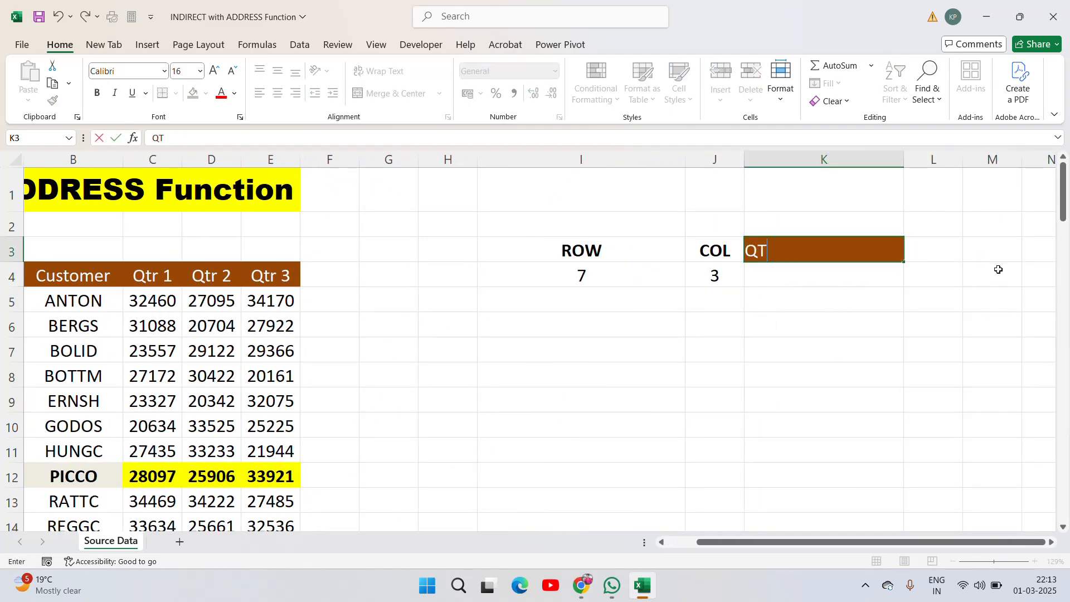
text(R1)
key(Return)
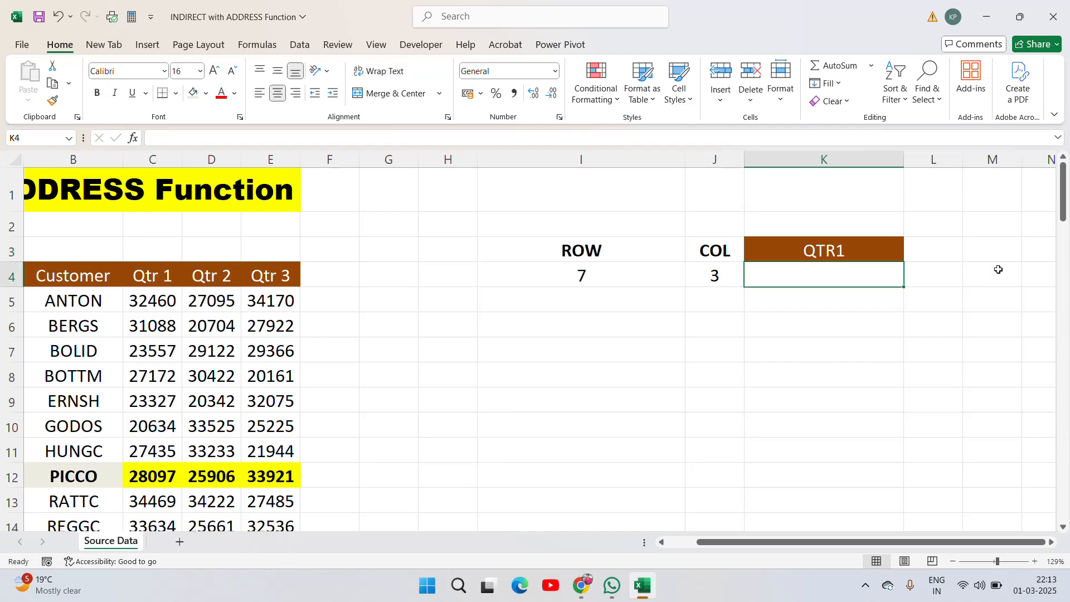
- Enter =INDIRECT(ADDRESS(I4,J4)) in K4 using formula autocomplete
text(=in)
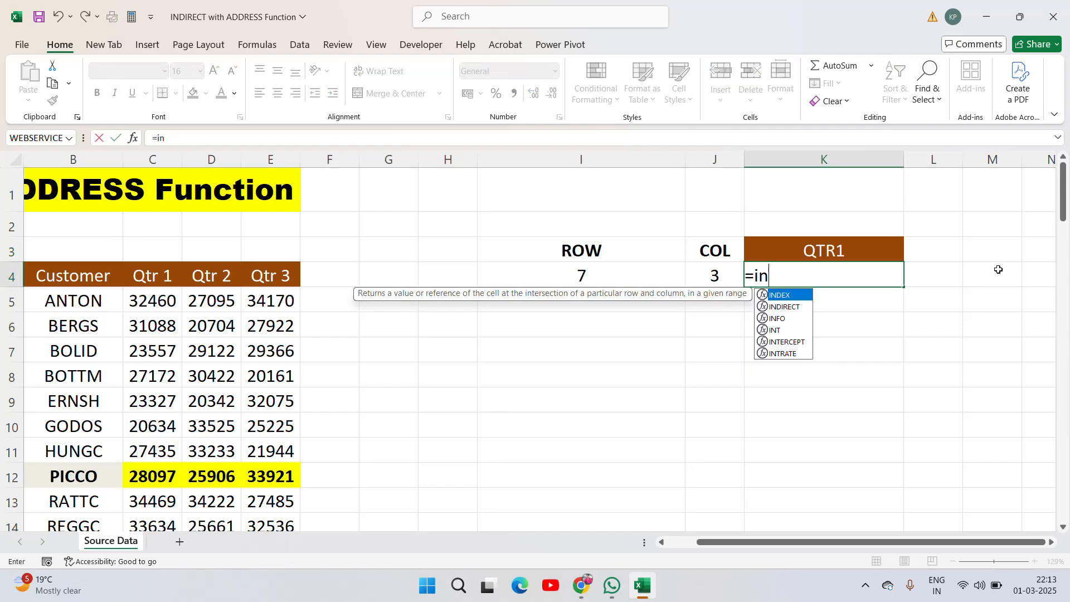
key(Down)
key(Tab)
text(add)
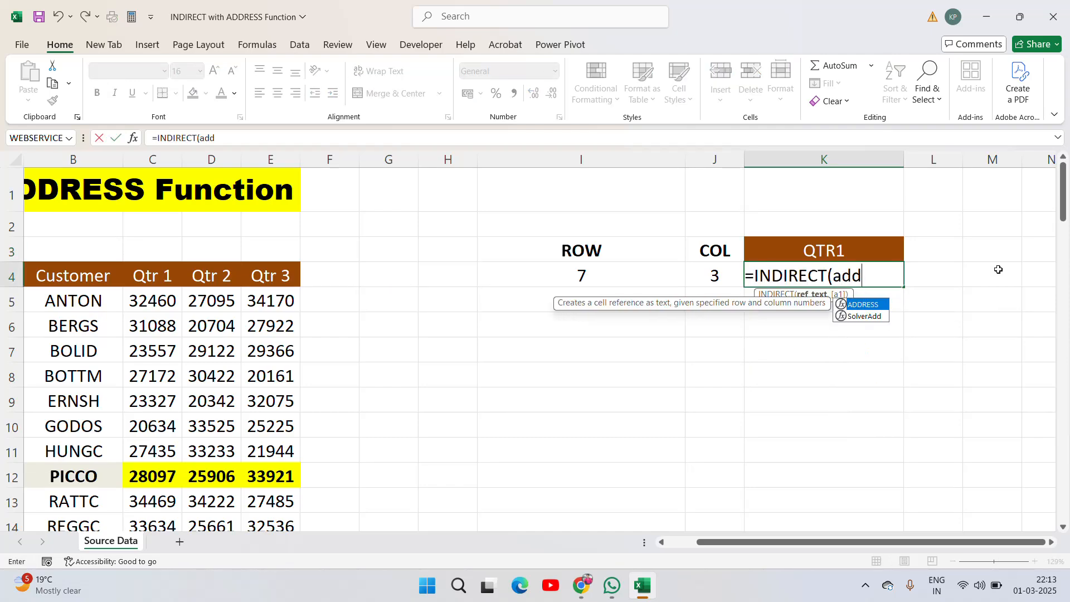
key(Tab)
key(Left)
key(Left)
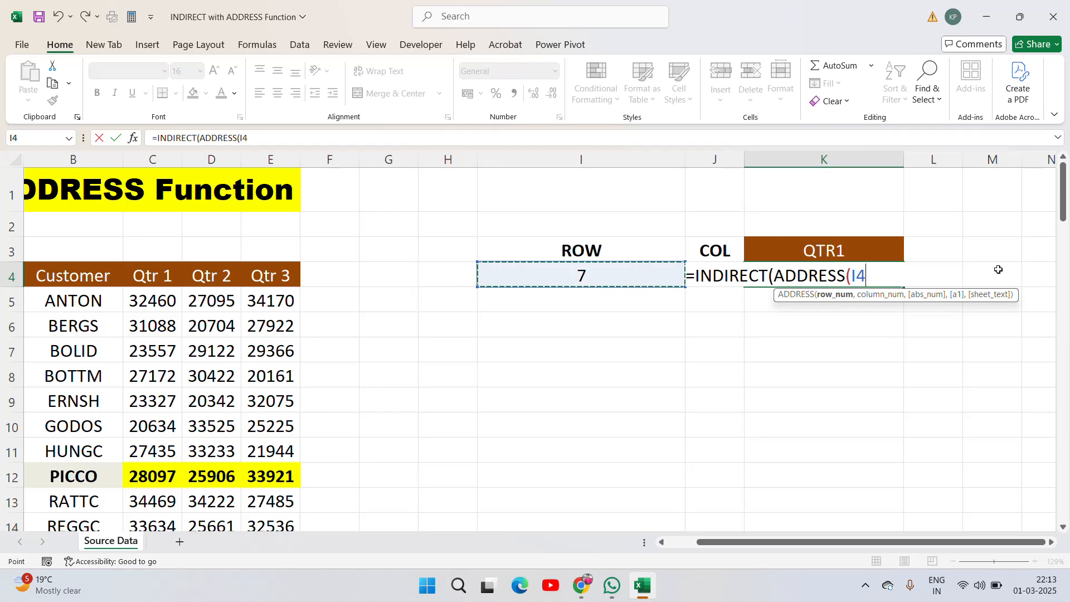
text(,)
key(Left)
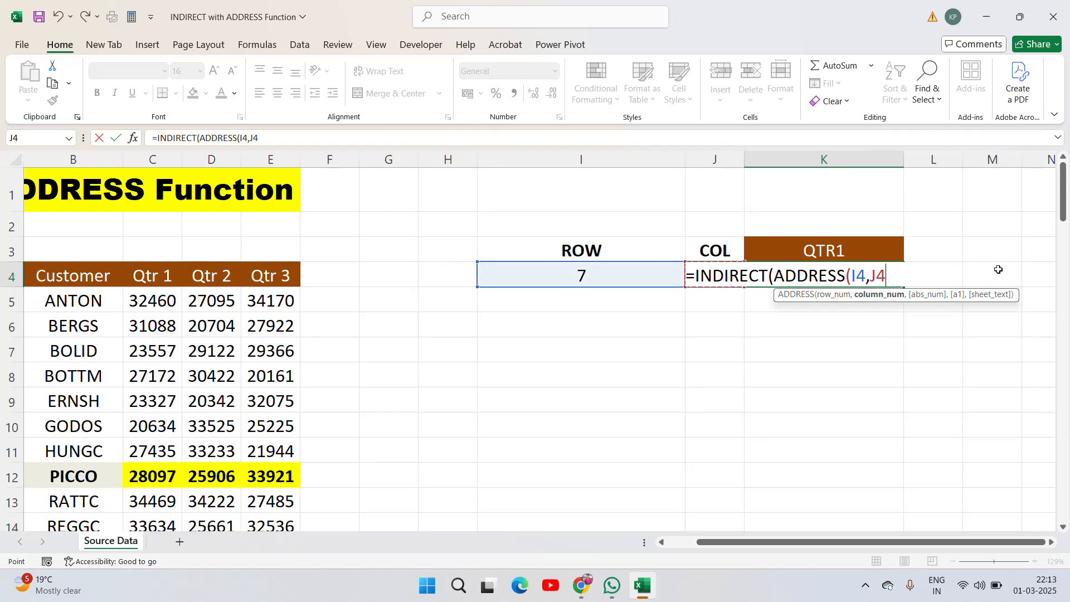
text()))
key(ctrl+Return)
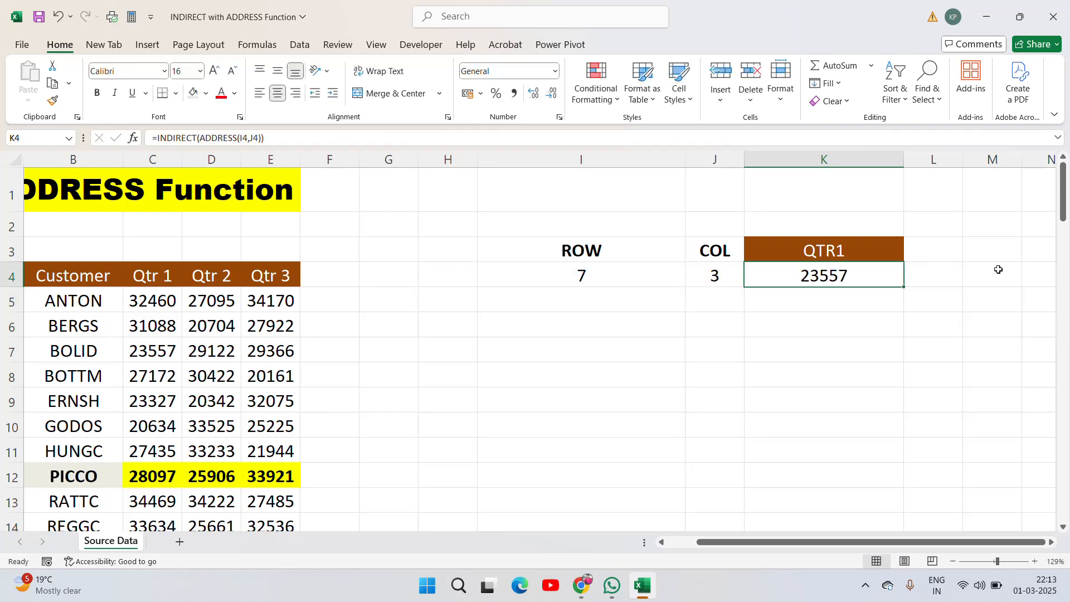
- Compare the K4 result with the Qtr 1 cell in row 7 of the source table
click(162, 356)
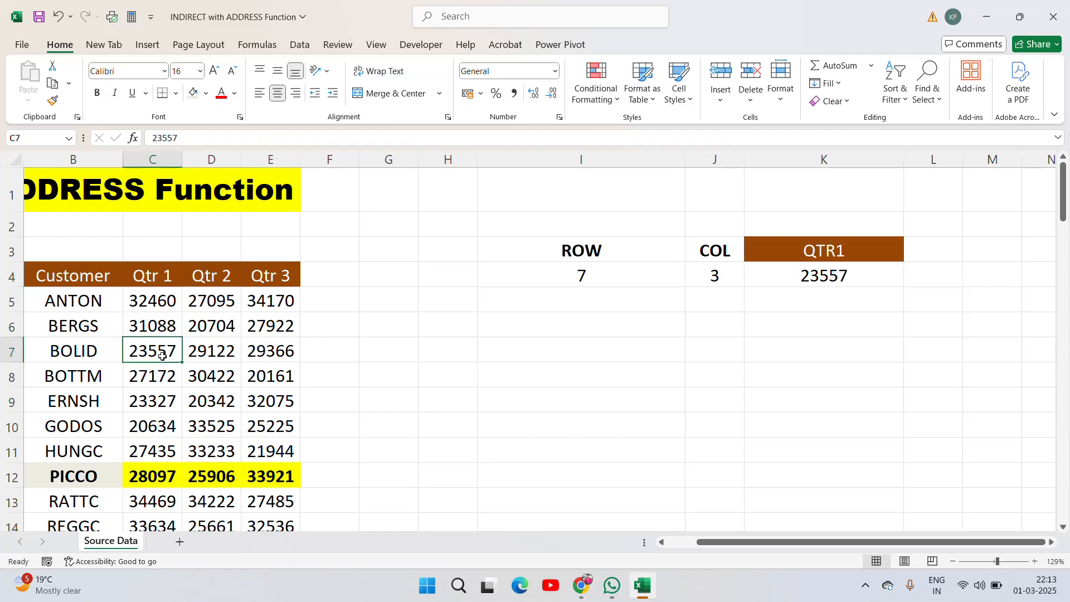
key(Left)
key(Left)
key(Right)
key(Right)
key(Right)
key(Right)
key(Right)
key(Right)
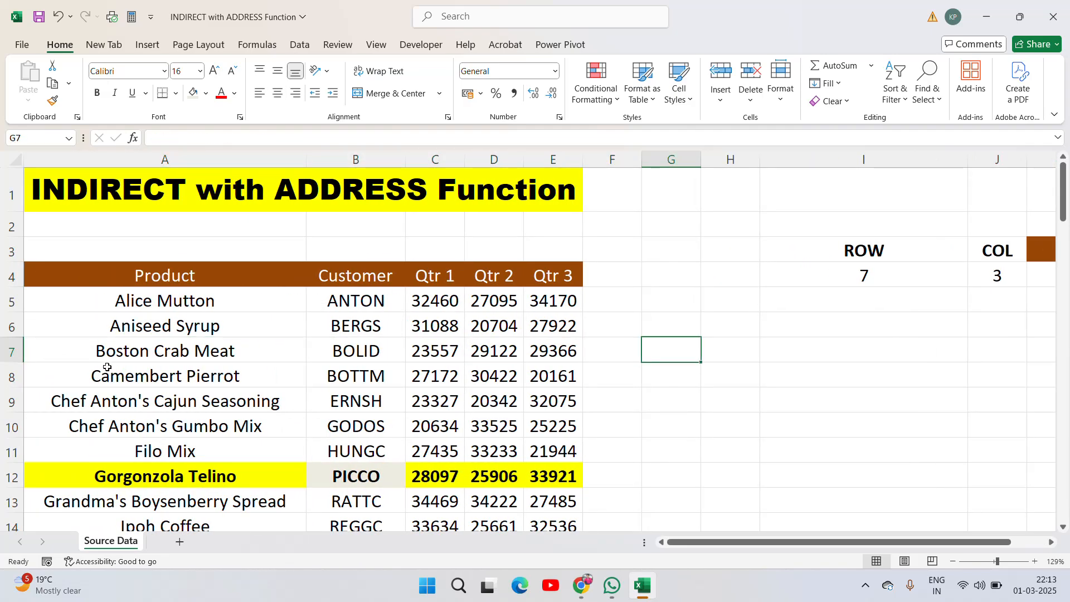
click(156, 354)
key(Right)
key(Right)
key(Right)
key(Right)
key(Right)
key(Right)
key(Right)
key(Right)
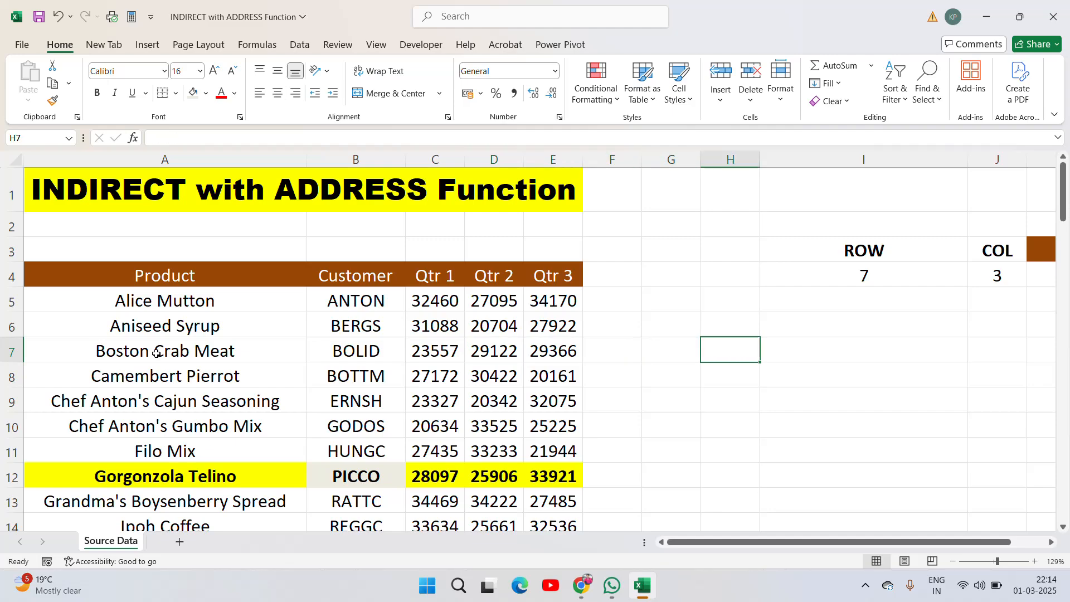
key(Left)
key(Left)
key(Left)
key(Left)
key(Left)
key(Left)
key(Left)
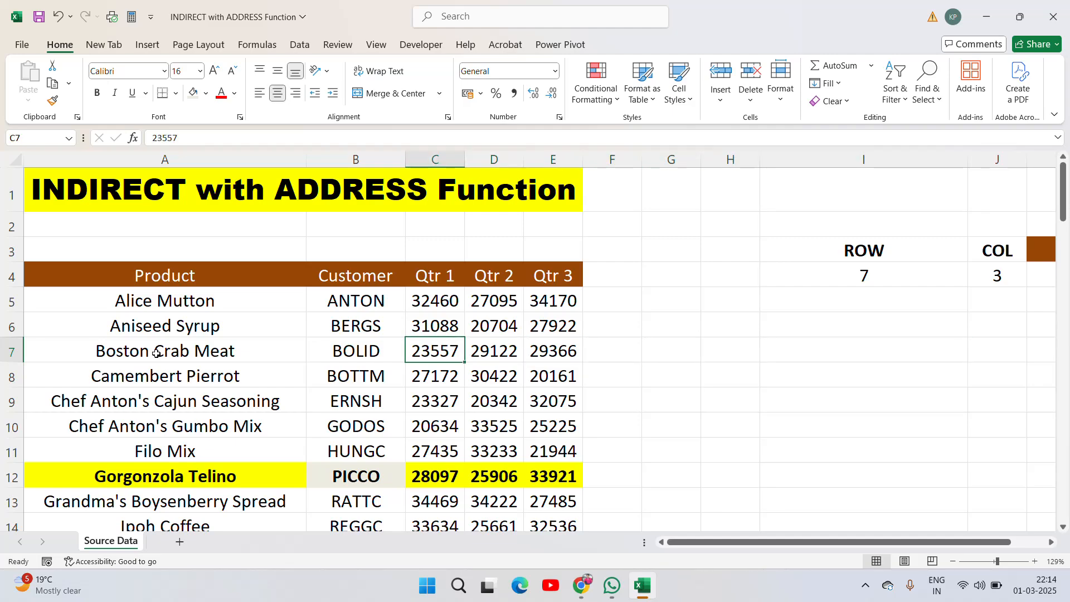
- Examine the source row 7 cells alongside the K4 formula and the ROW and COL input cells
key(Right)
click(257, 357)
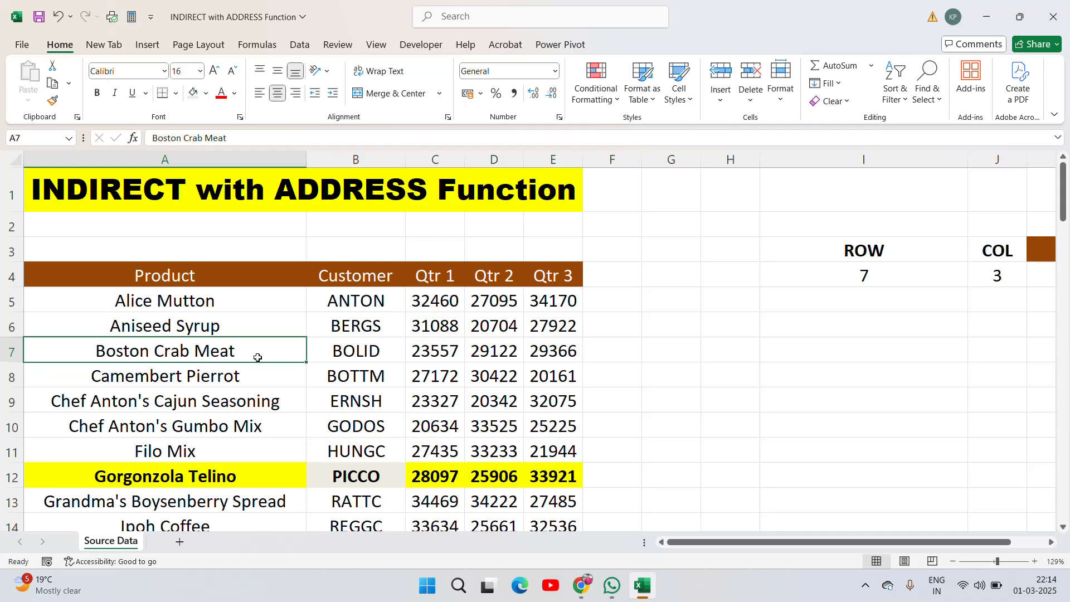
click(345, 357)
click(468, 355)
key(Right)
key(Right)
key(Right)
key(Right)
key(Right)
key(Right)
key(Right)
key(Right)
key(Right)
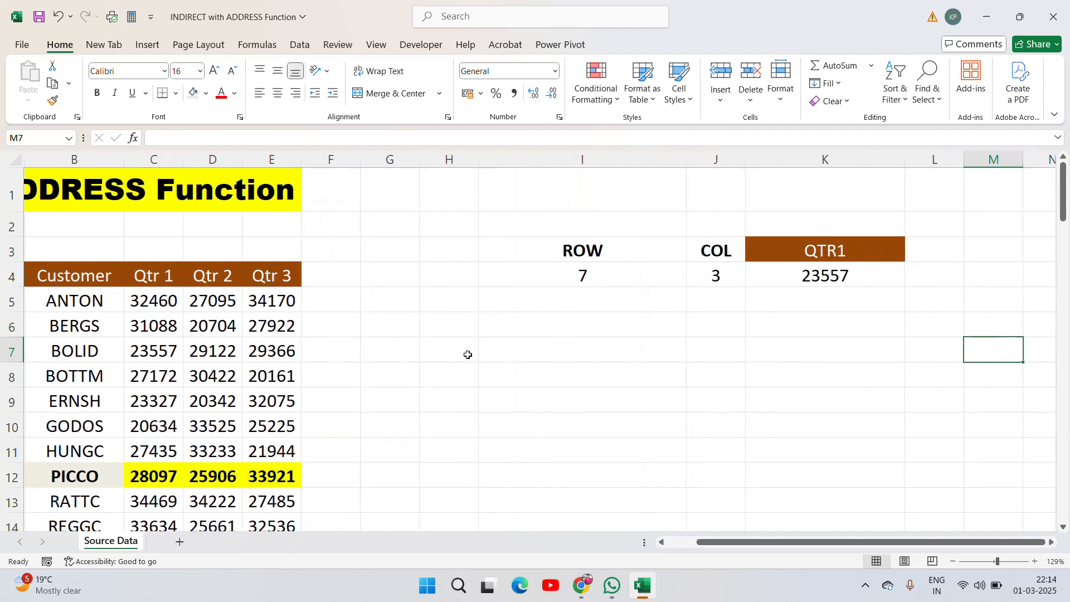
click(751, 276)
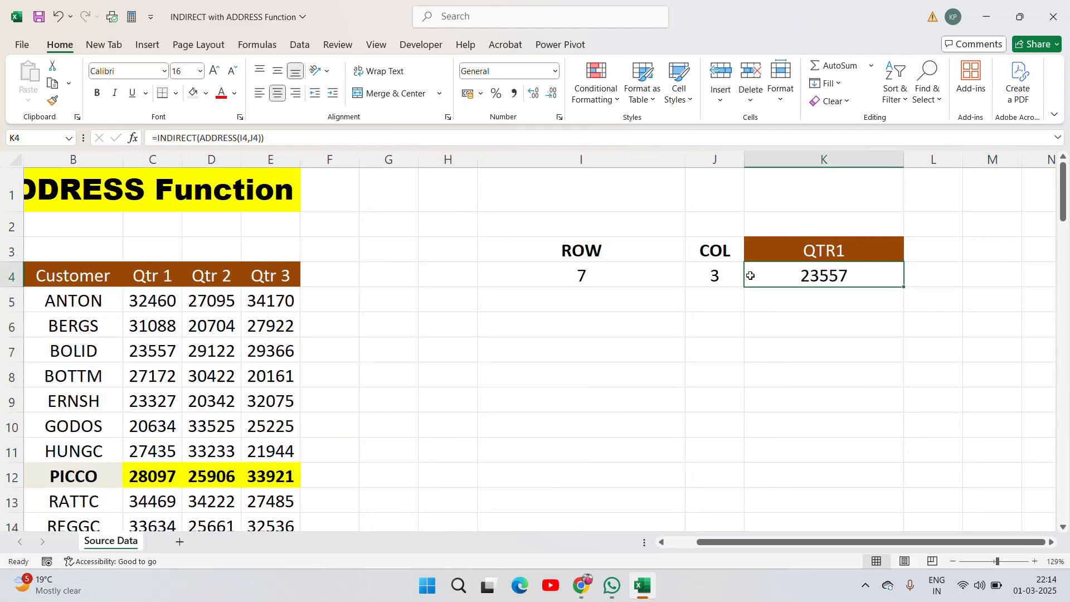
click(718, 273)
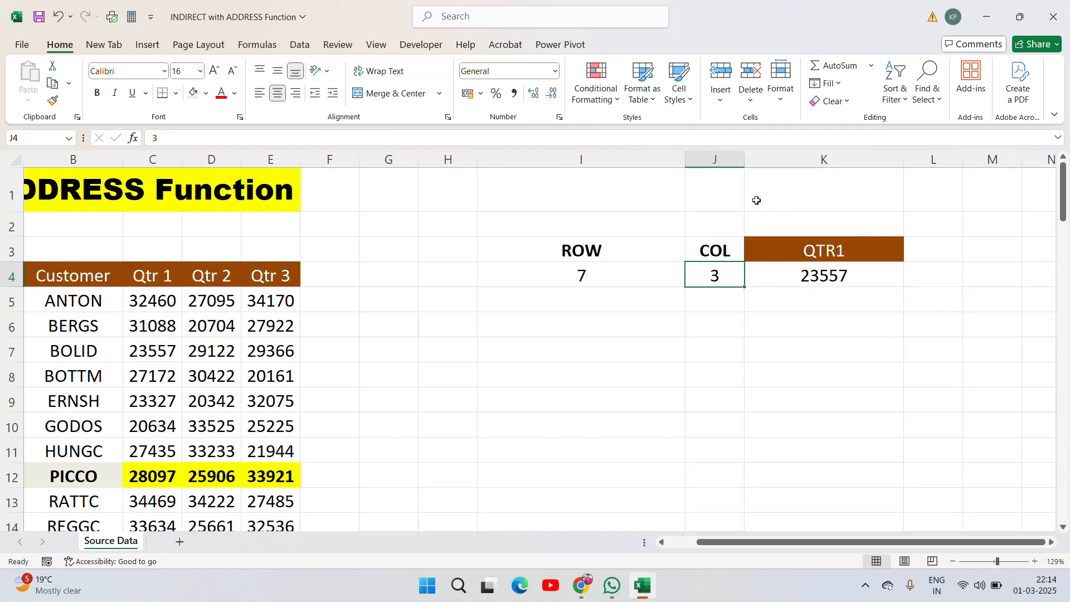
- Try ROW values 5 and 6 in I4 to test the lookup, then set it back to 7
click(617, 272)
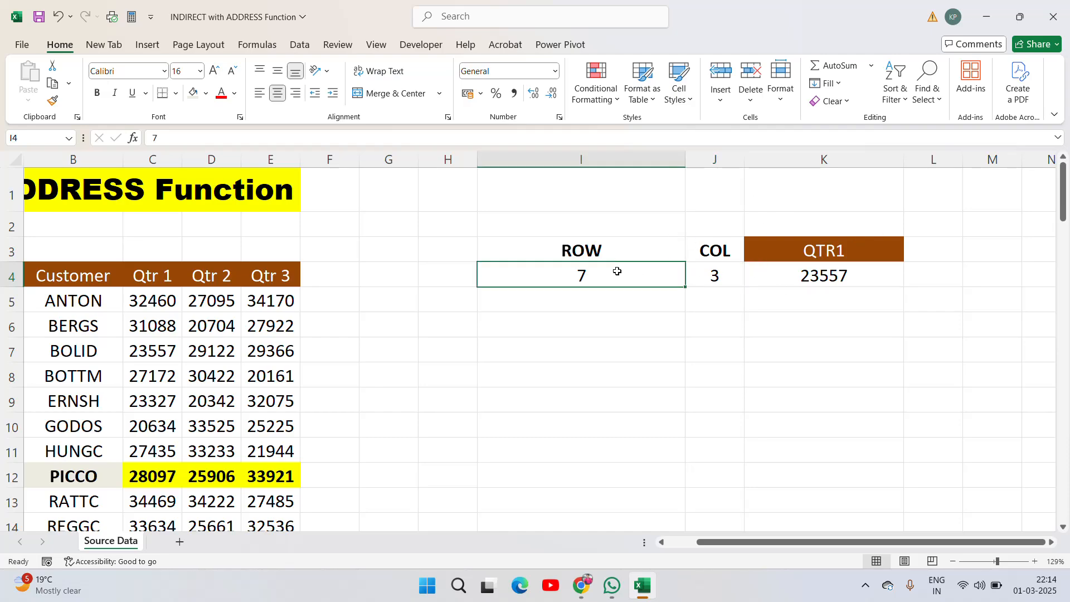
text(5)
key(Return)
click(617, 272)
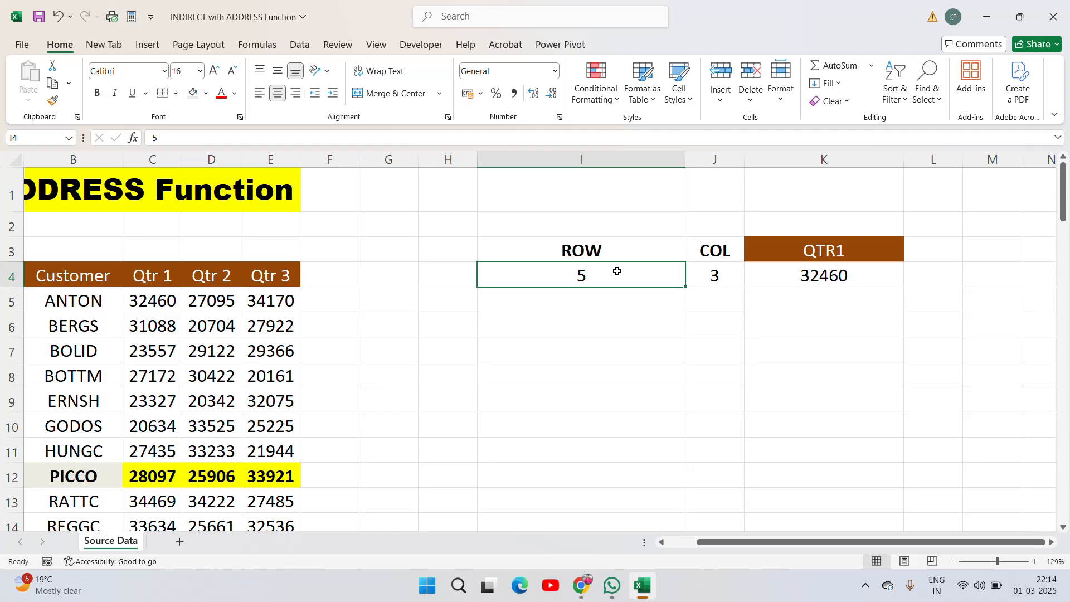
text(6)
key(Return)
click(617, 271)
text(7)
key(Return)
- Delete the empty columns F through H between the source table and the ROW/COL lookup area
key(Right)
key(Left)
key(Home)
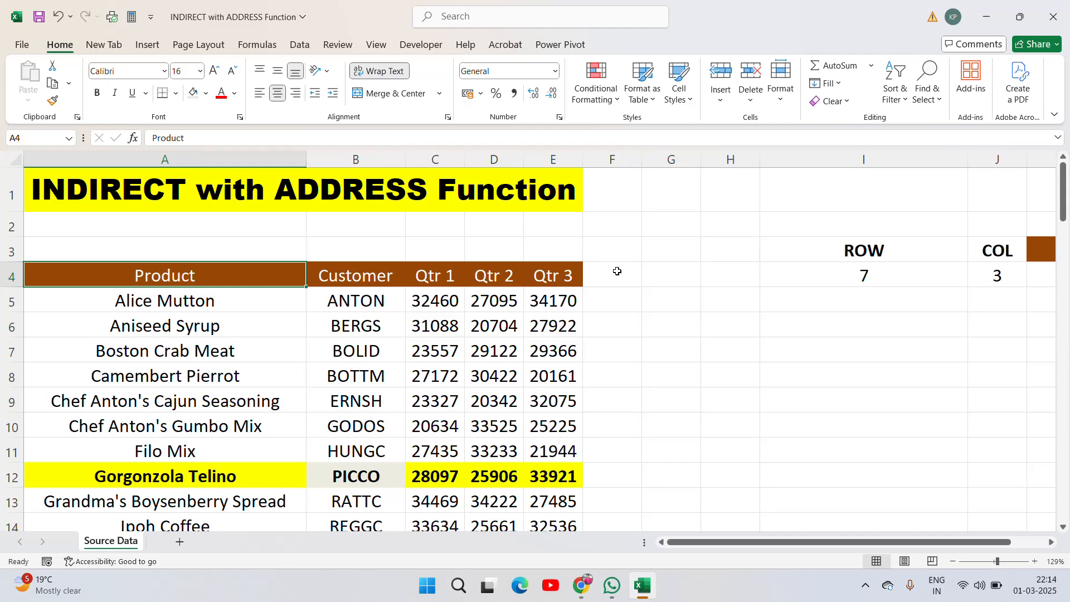
click(612, 159)
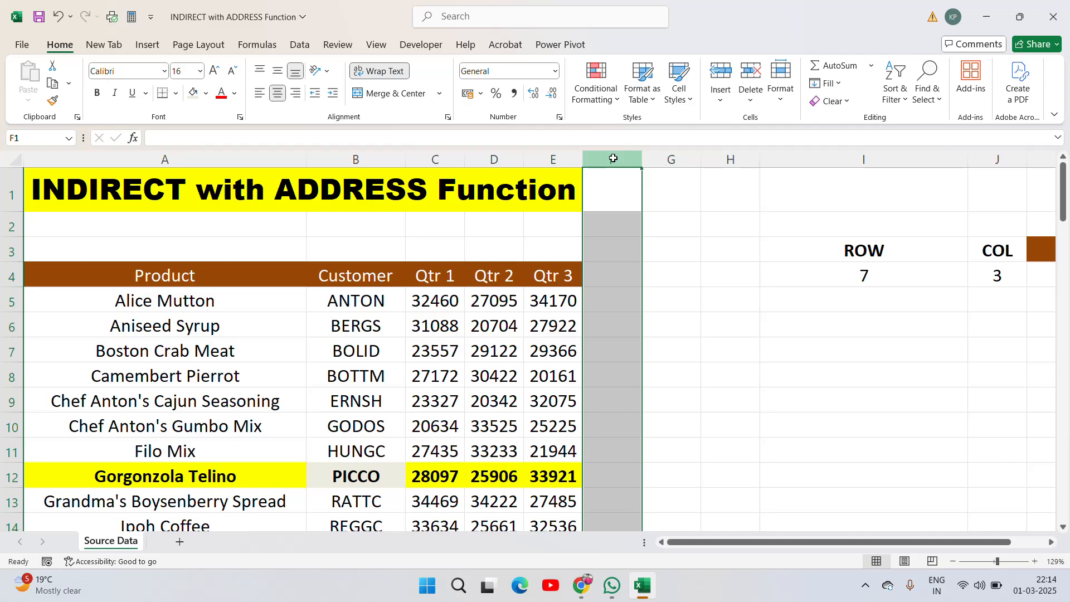
key(shift+Right)
key(shift+Right)
key(ctrl+minus)
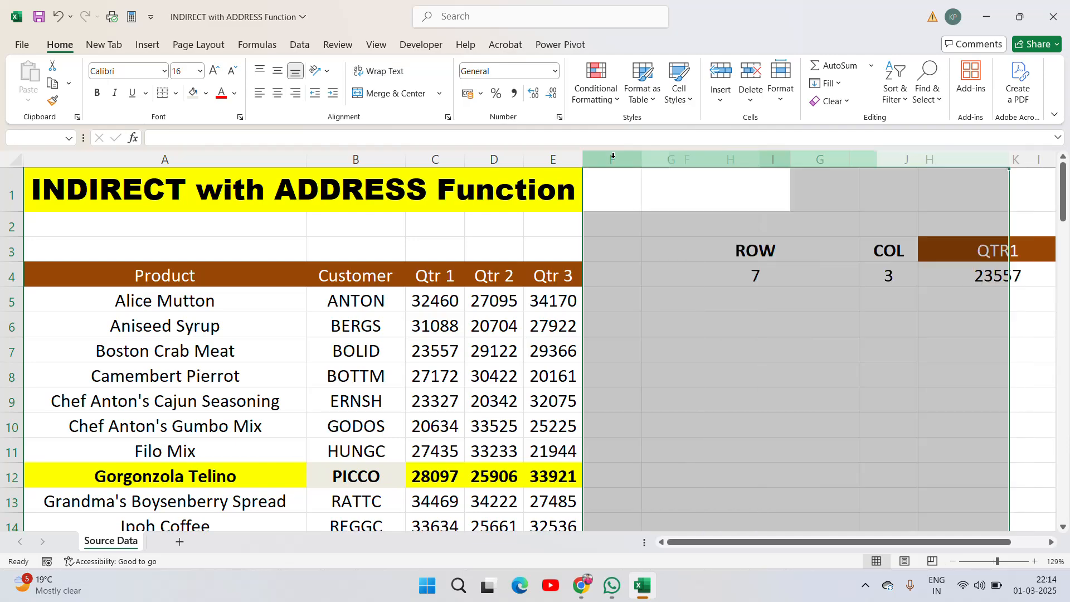
click(752, 331)
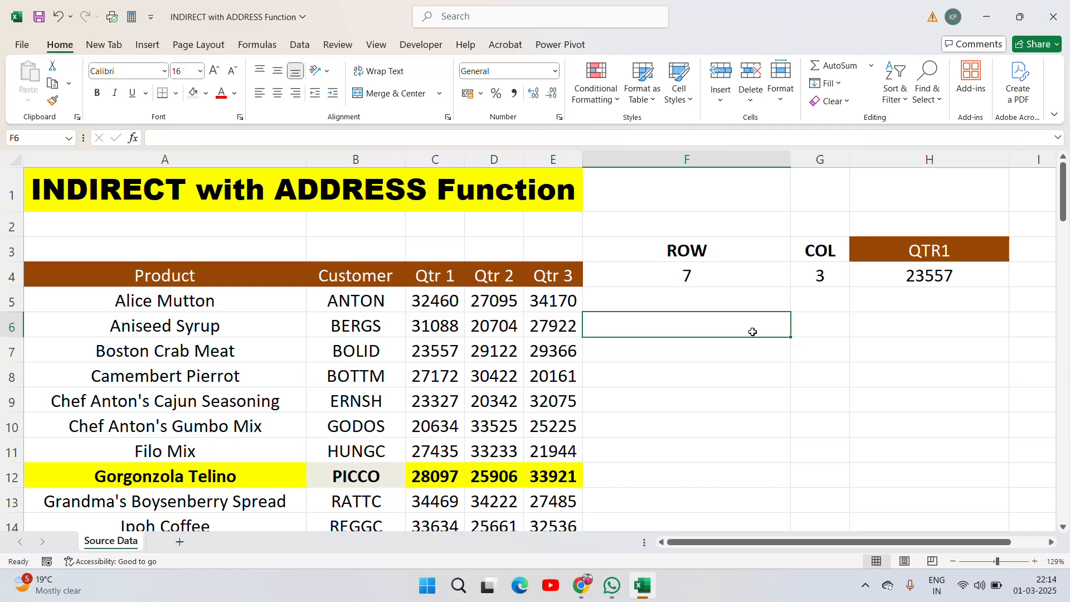
click(863, 585)
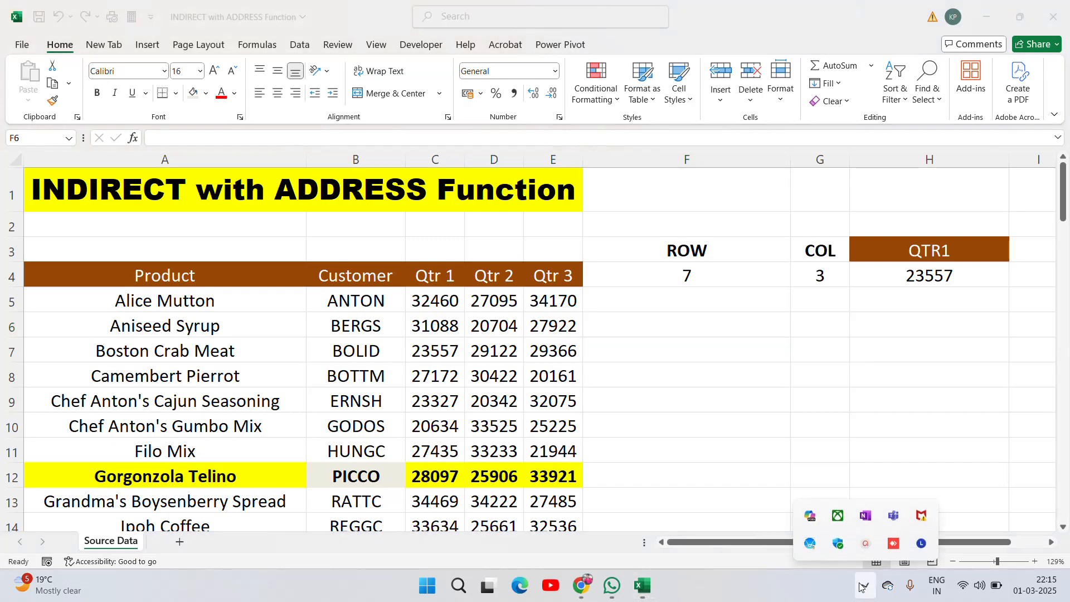
click(865, 544)
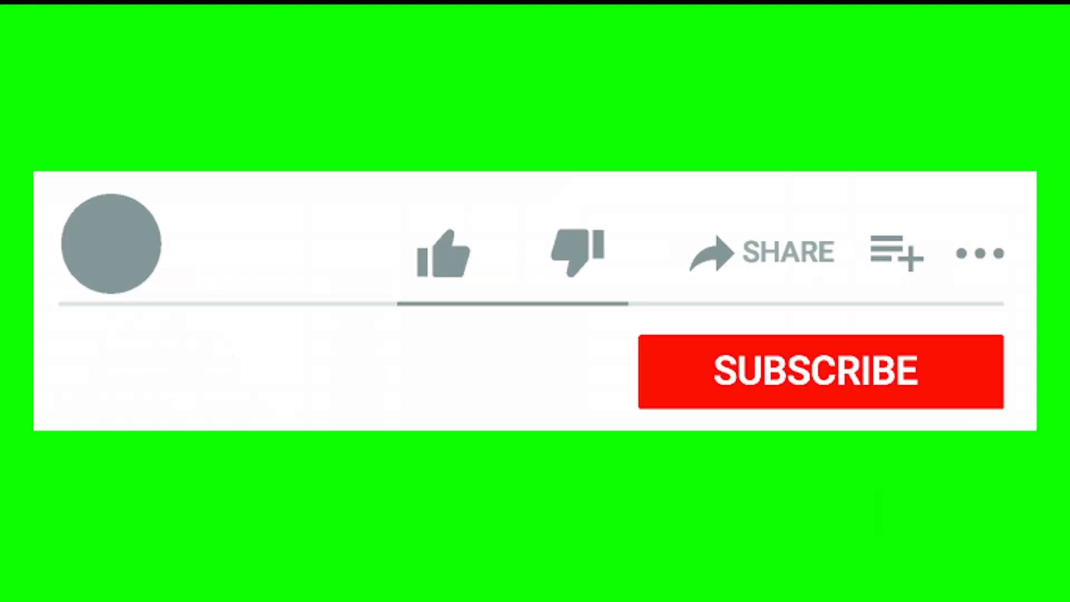